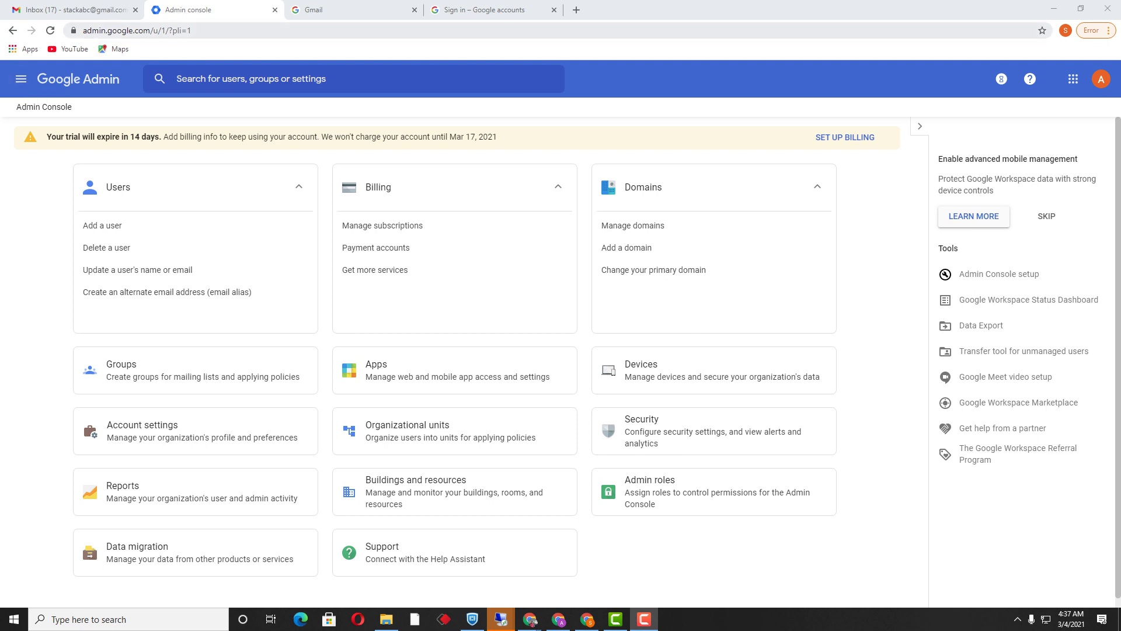
Step: Open the directory's organizational units management page from the Admin console home
left_click(21, 78)
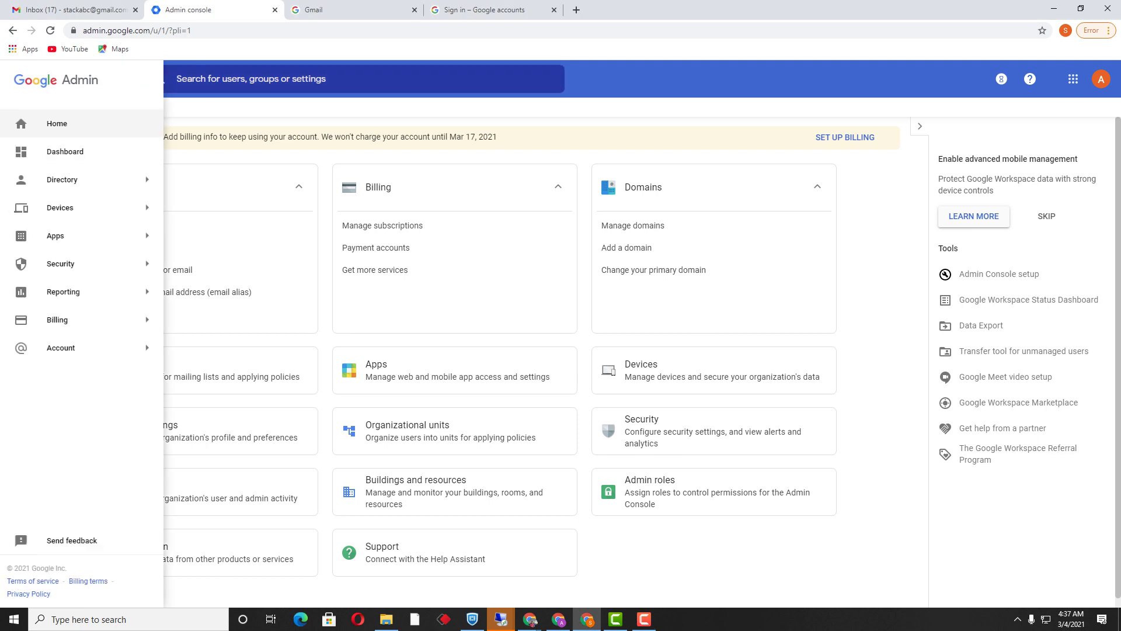
mouse_move(87, 207)
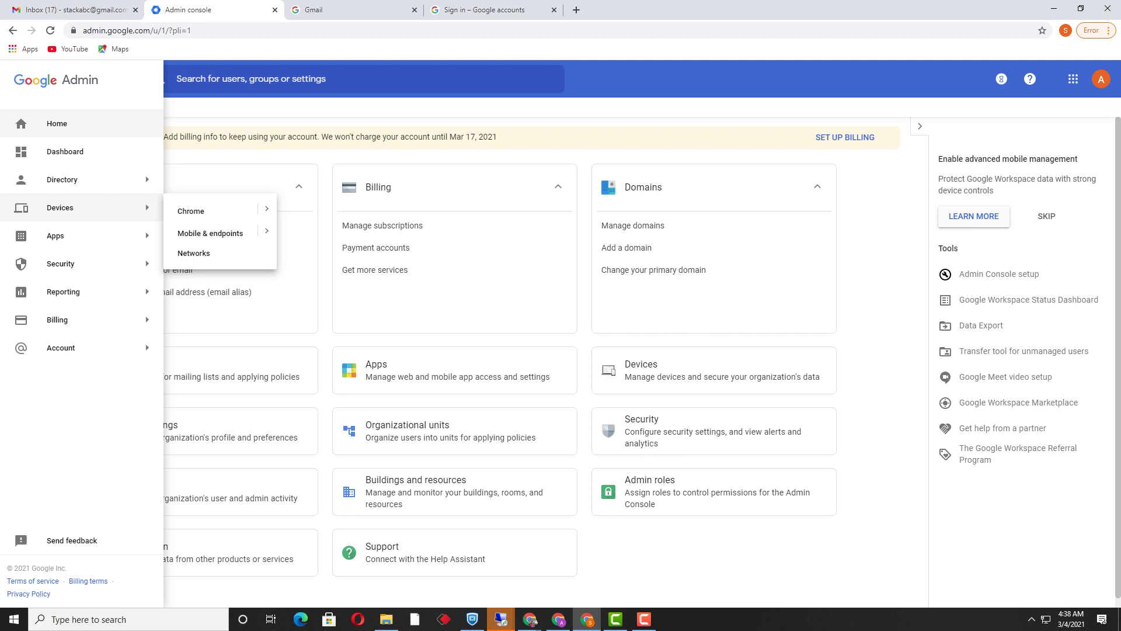
mouse_move(62, 179)
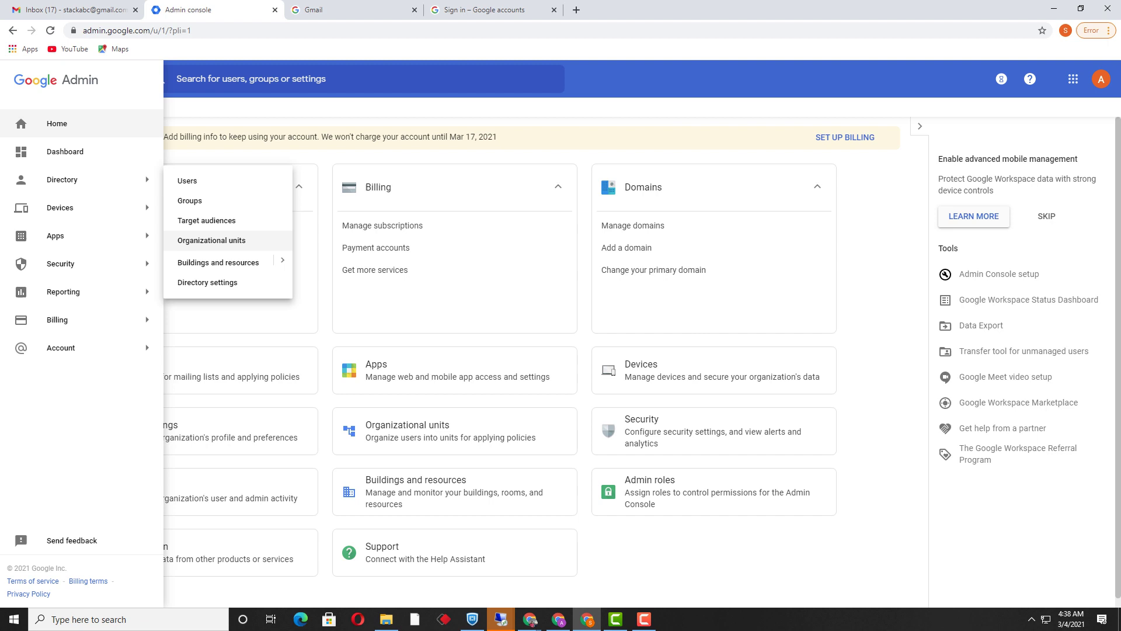
left_click(211, 240)
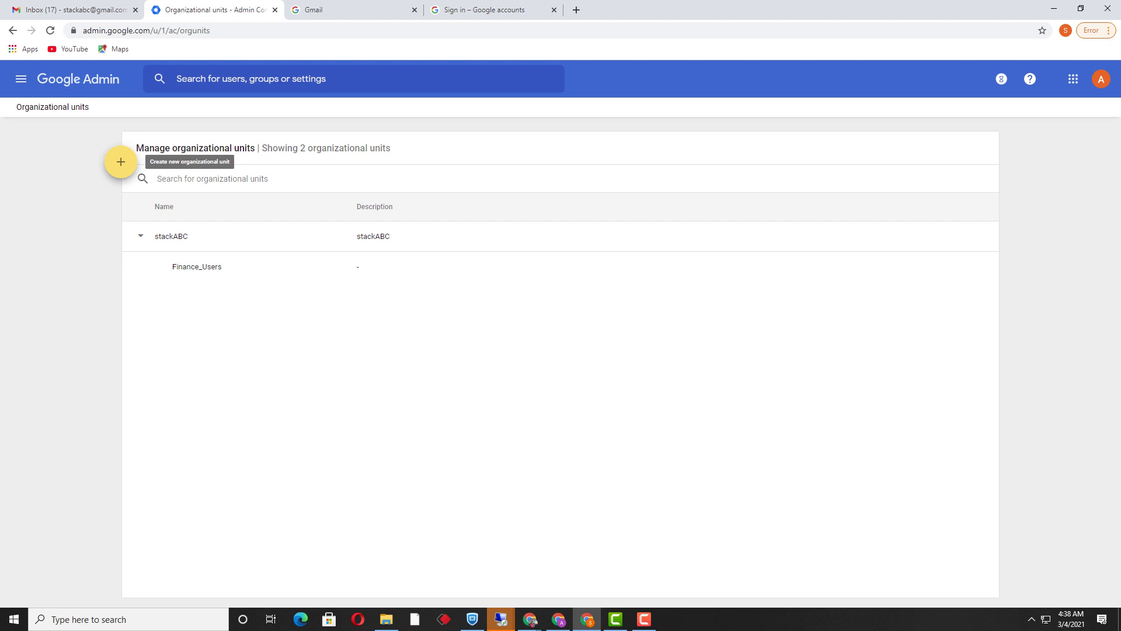
Step: Create a new organizational unit named Sales_Users with stackABC as its parent
left_click(120, 161)
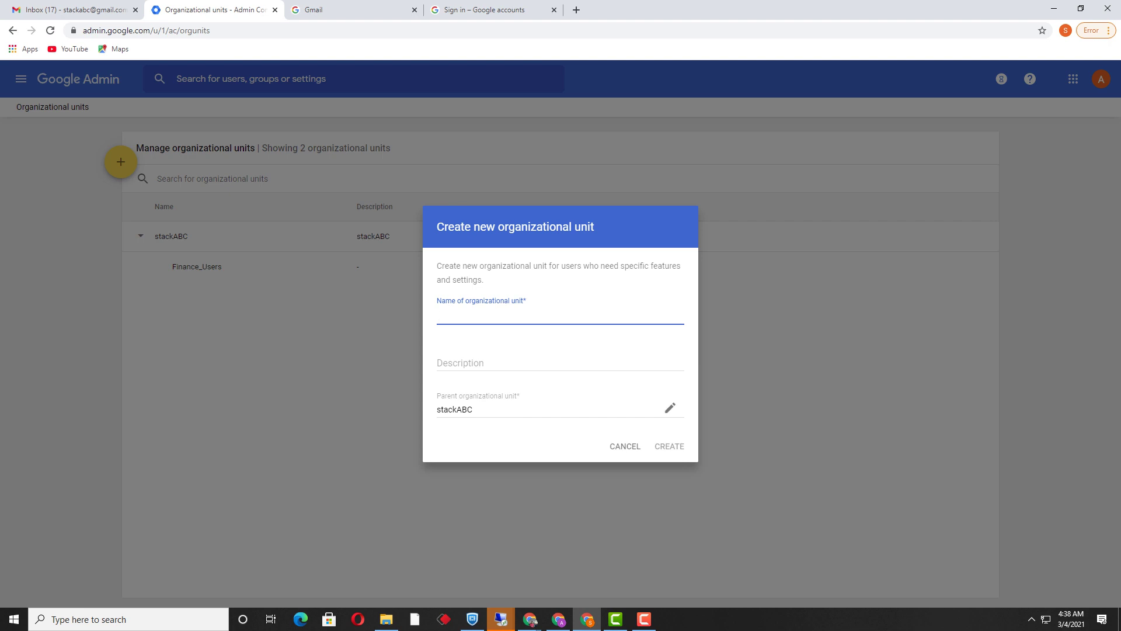
type("Sales_Users")
left_click(669, 408)
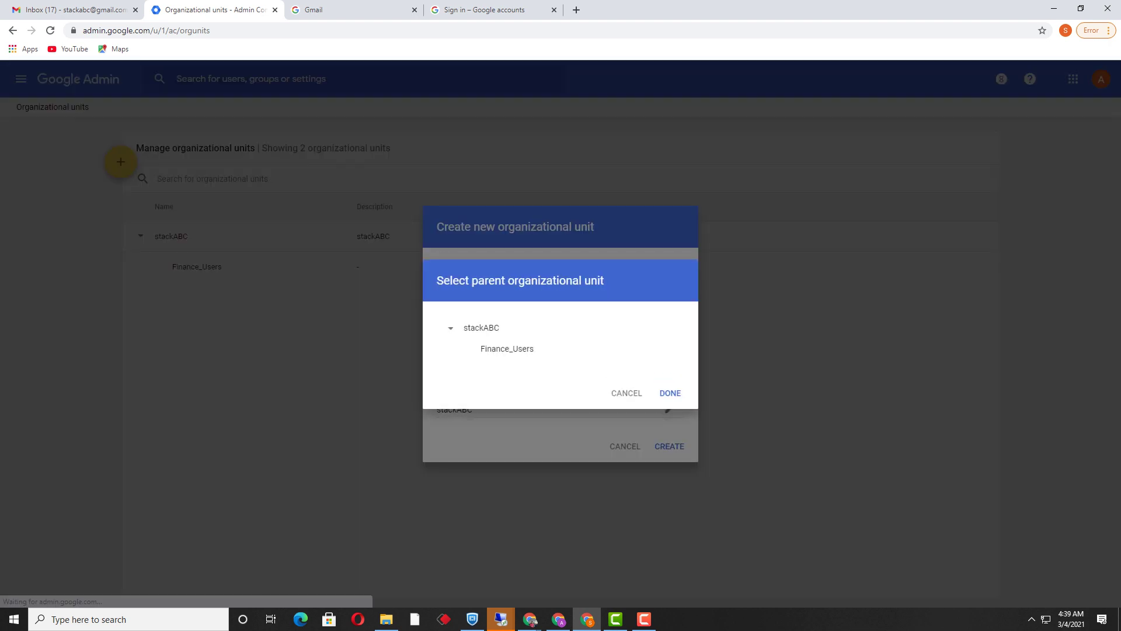
left_click(507, 349)
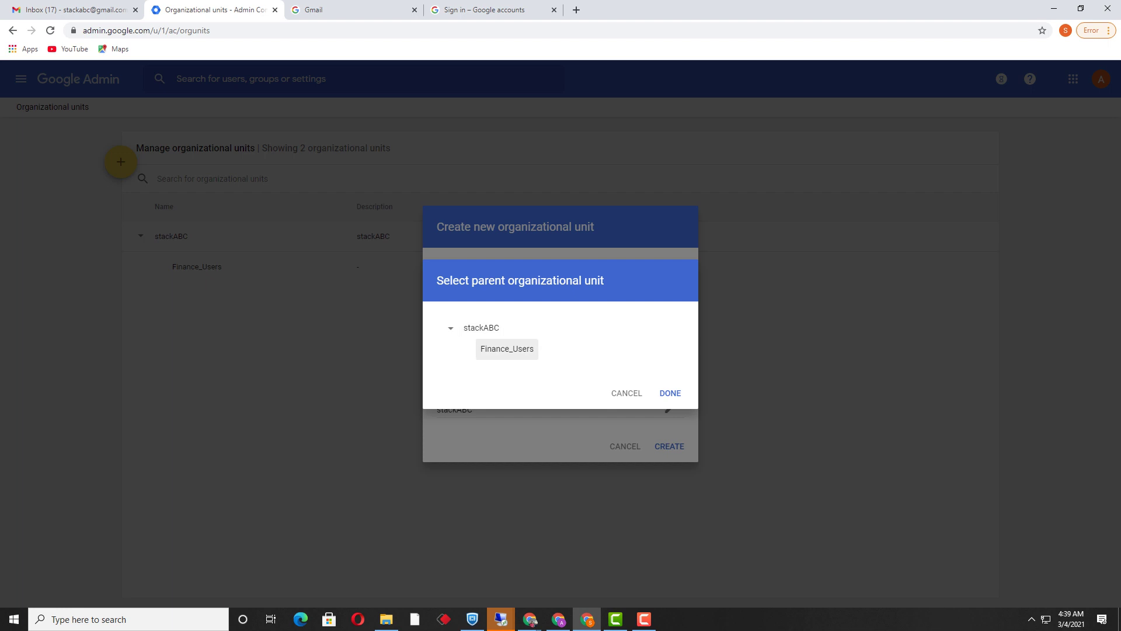
left_click(481, 328)
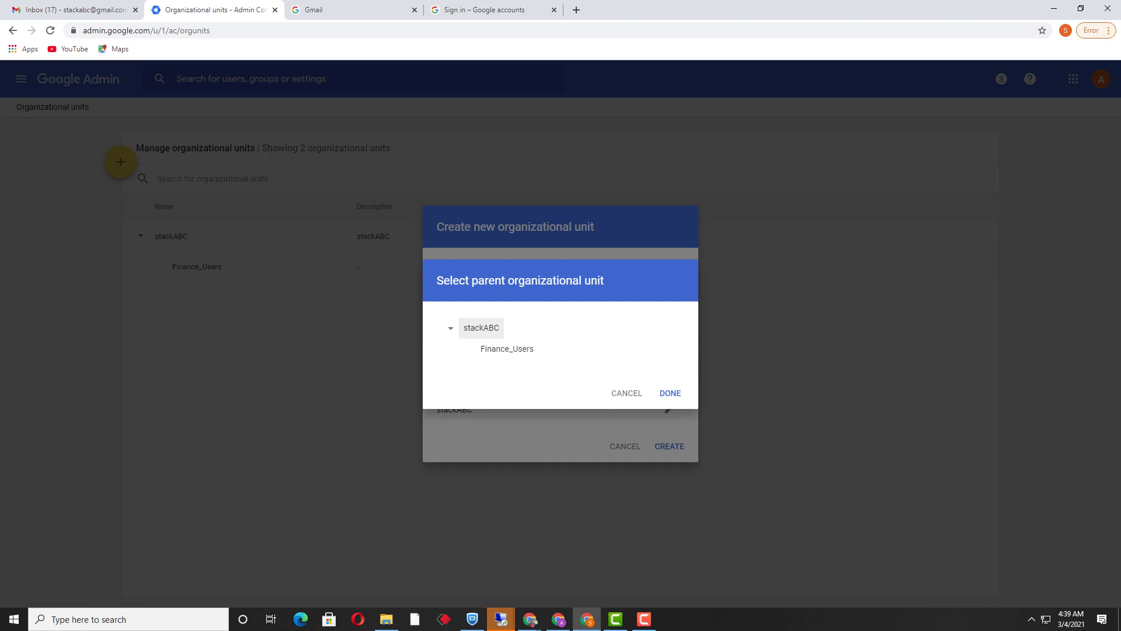
left_click(507, 349)
left_click(670, 393)
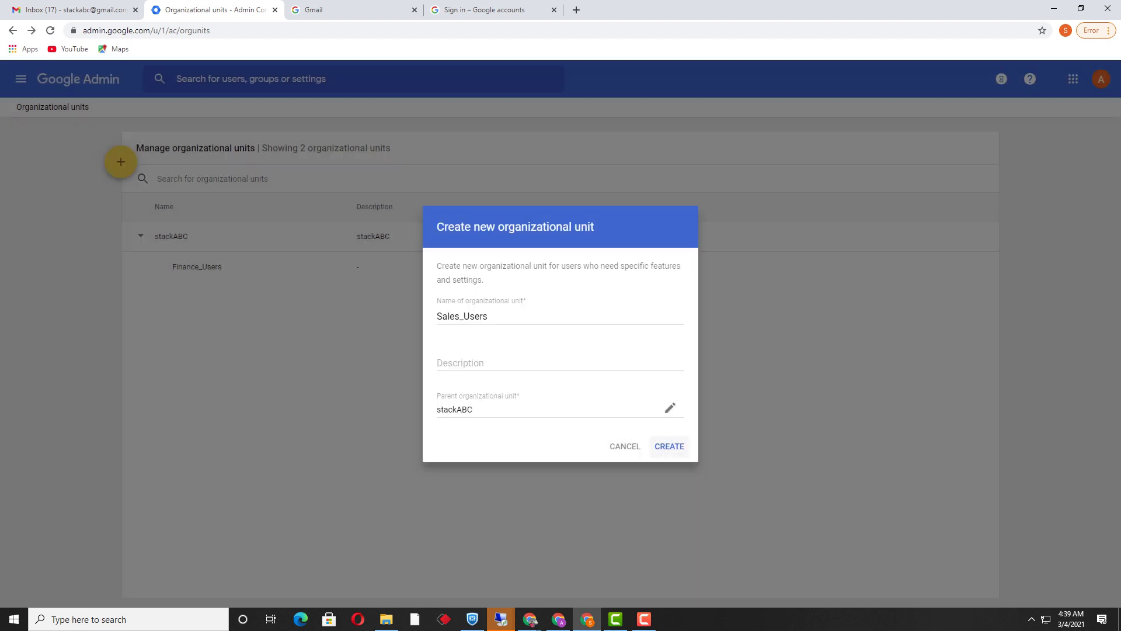
left_click(660, 445)
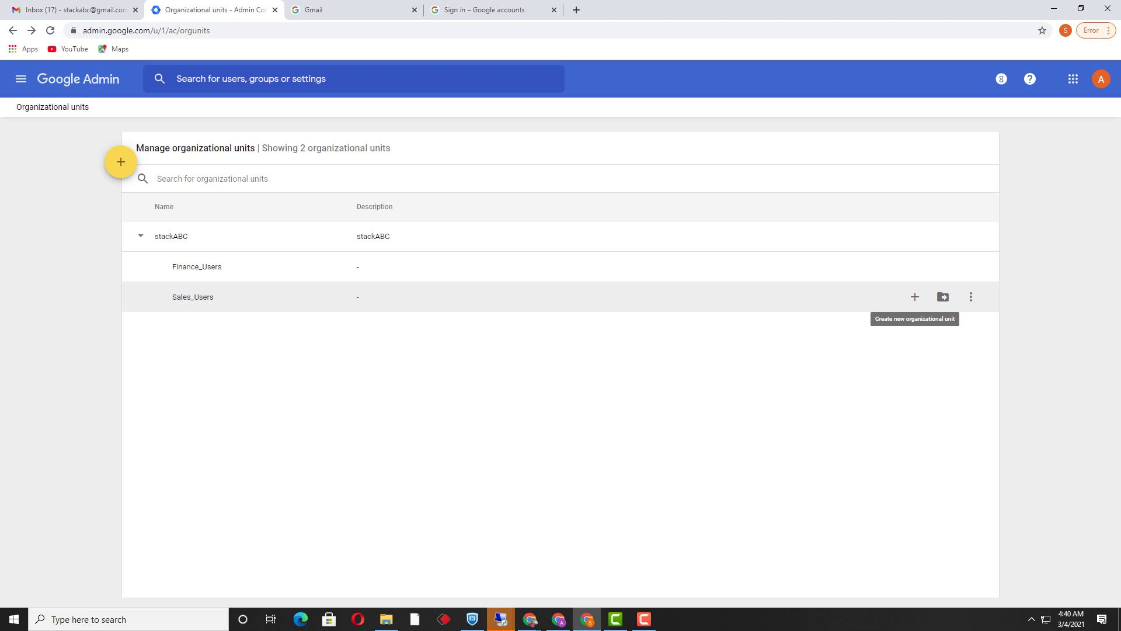
Step: Create a child organizational unit named Sales_Users_Mum under Sales_Users
left_click(914, 297)
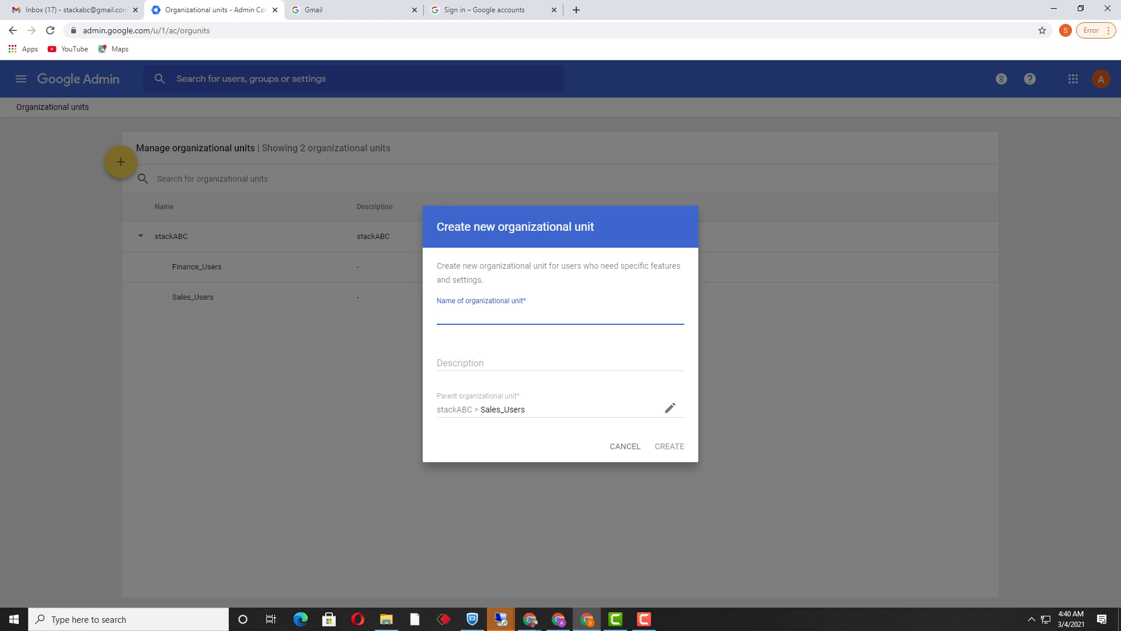
type("Sales_USrs_Mum")
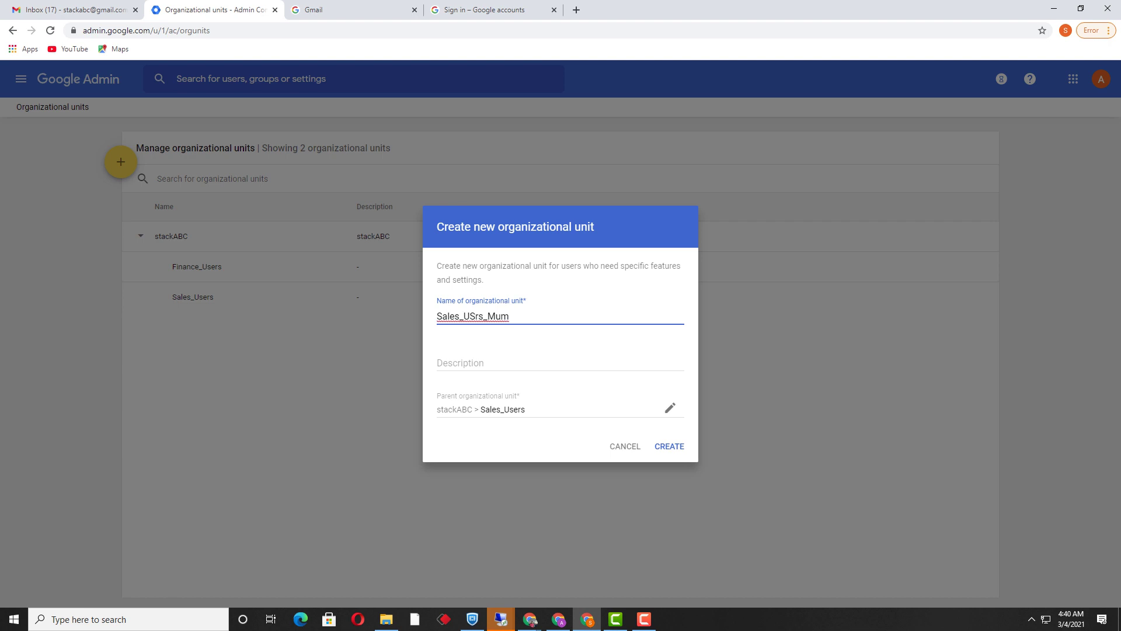
key("BackSpace")
type("e")
left_click(672, 447)
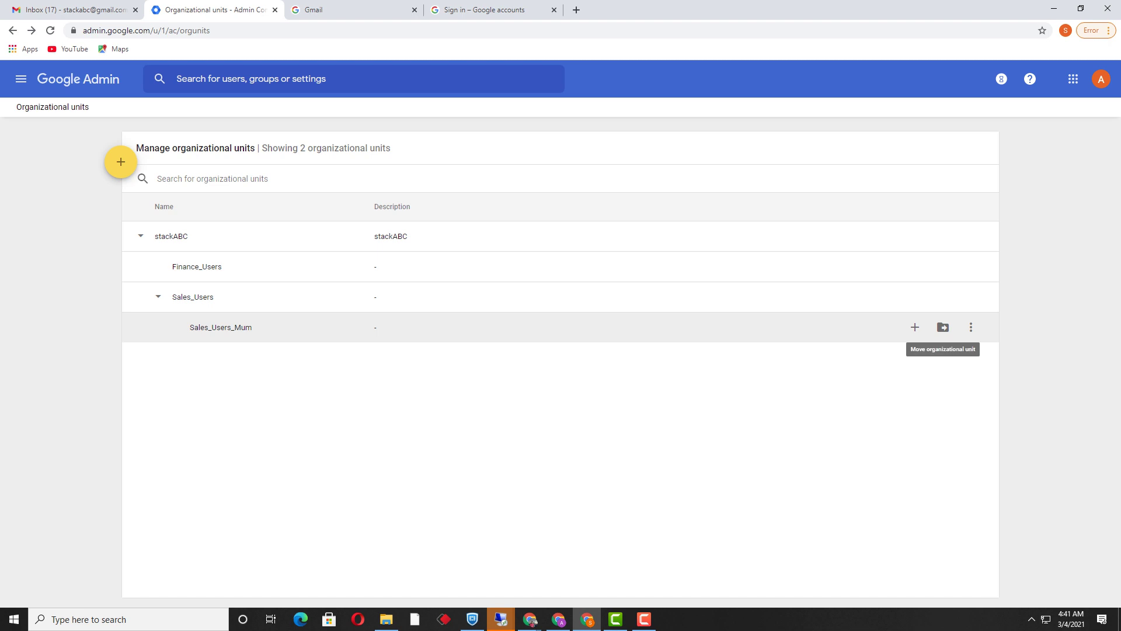
Step: Move the Sales_Users_Mum organizational unit under Finance_Users and confirm the move
left_click(943, 327)
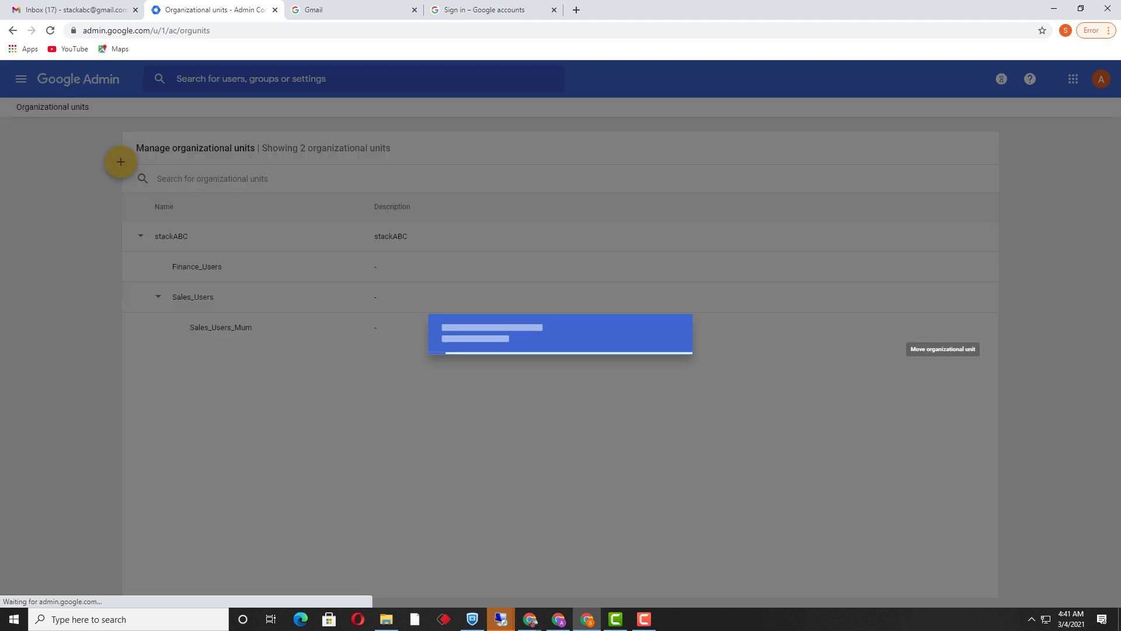
left_click(507, 338)
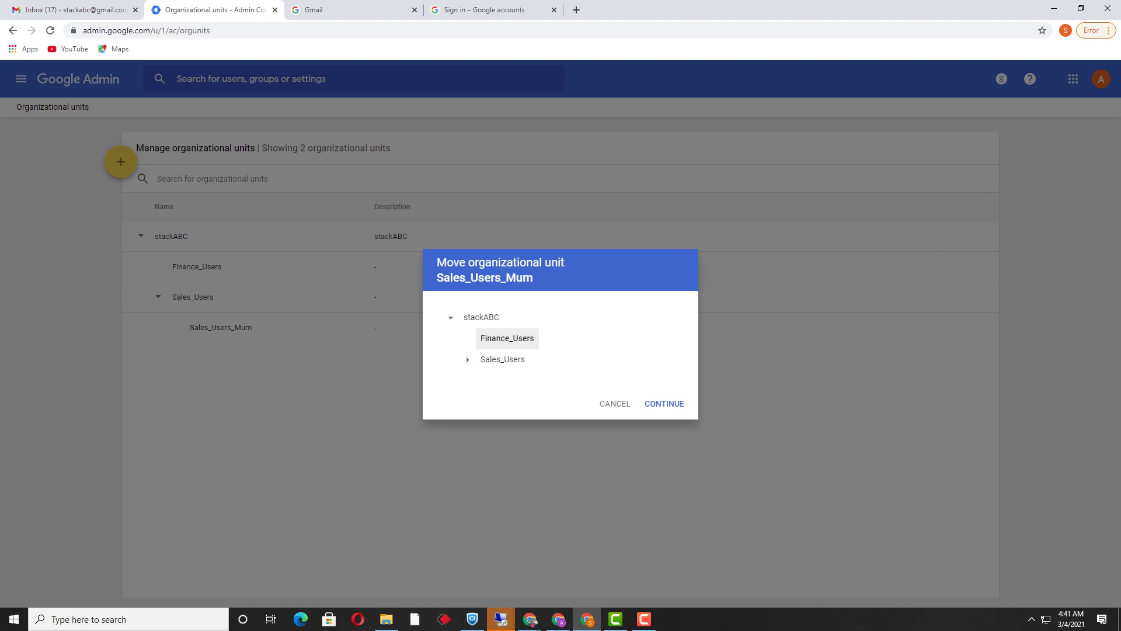
left_click(664, 403)
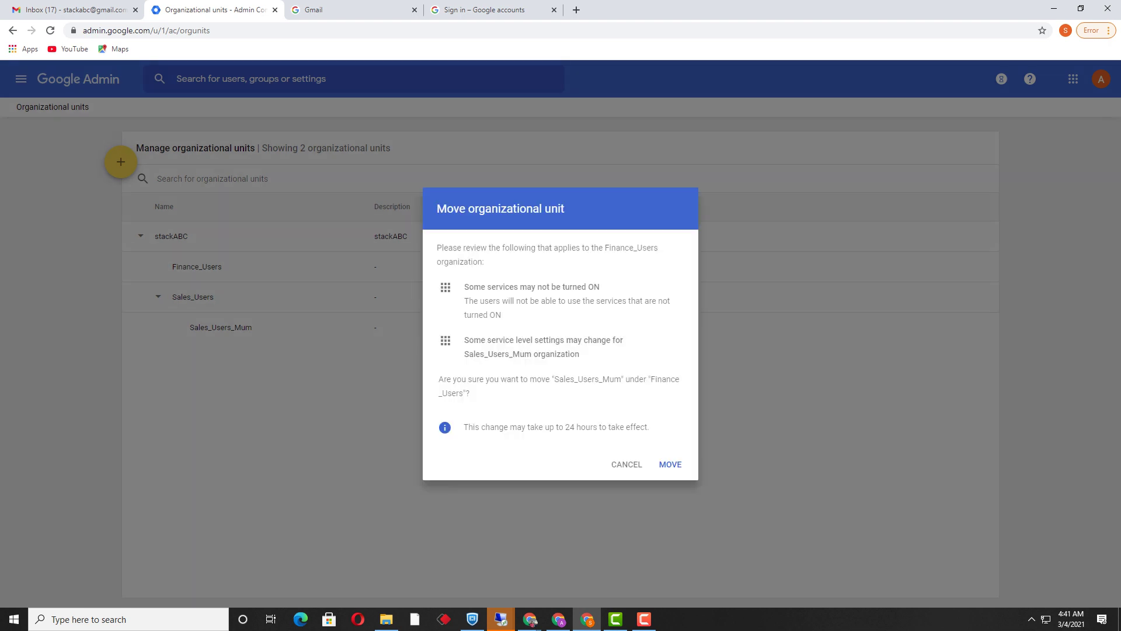
left_click(670, 464)
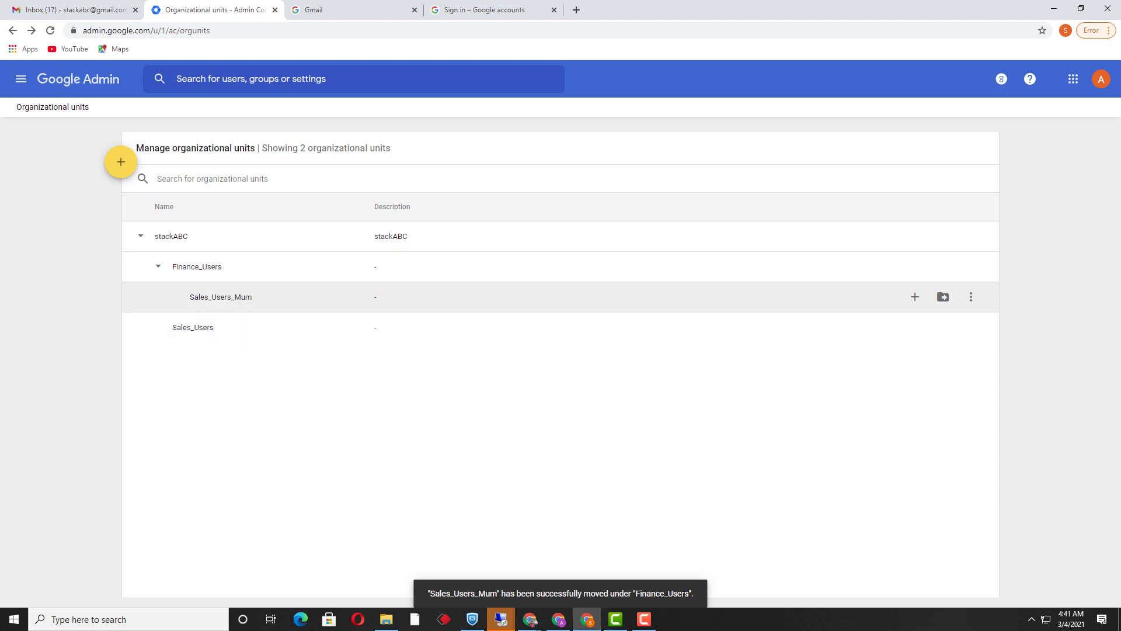
Step: Move Sales_Users_Mum from Finance_Users back under Sales_Users and confirm the move
left_click(943, 296)
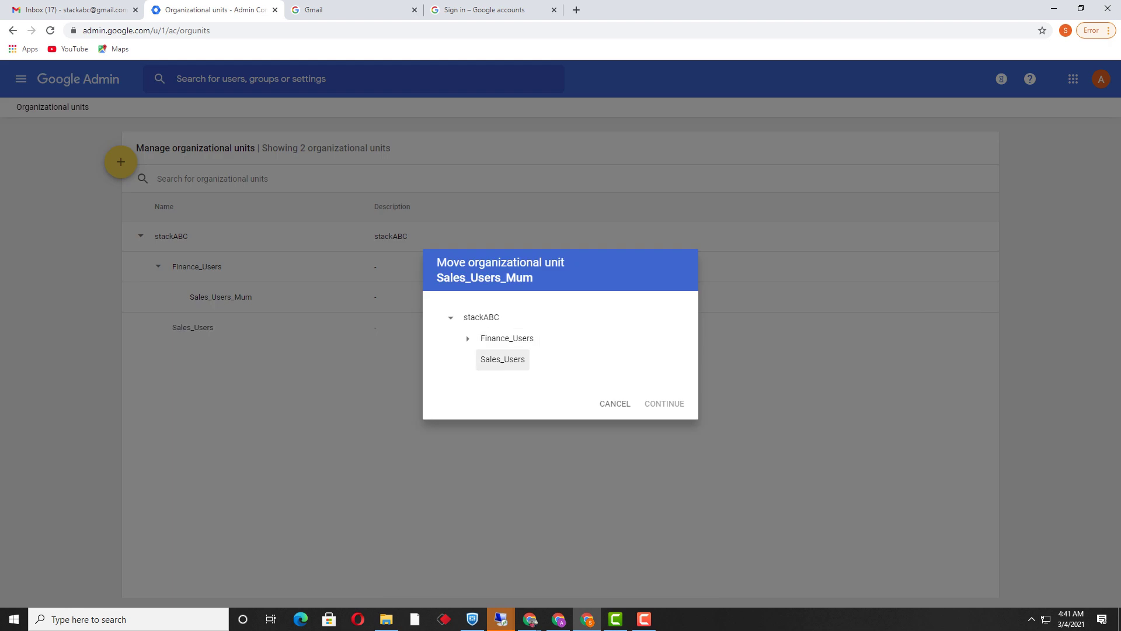
left_click(502, 359)
left_click(665, 403)
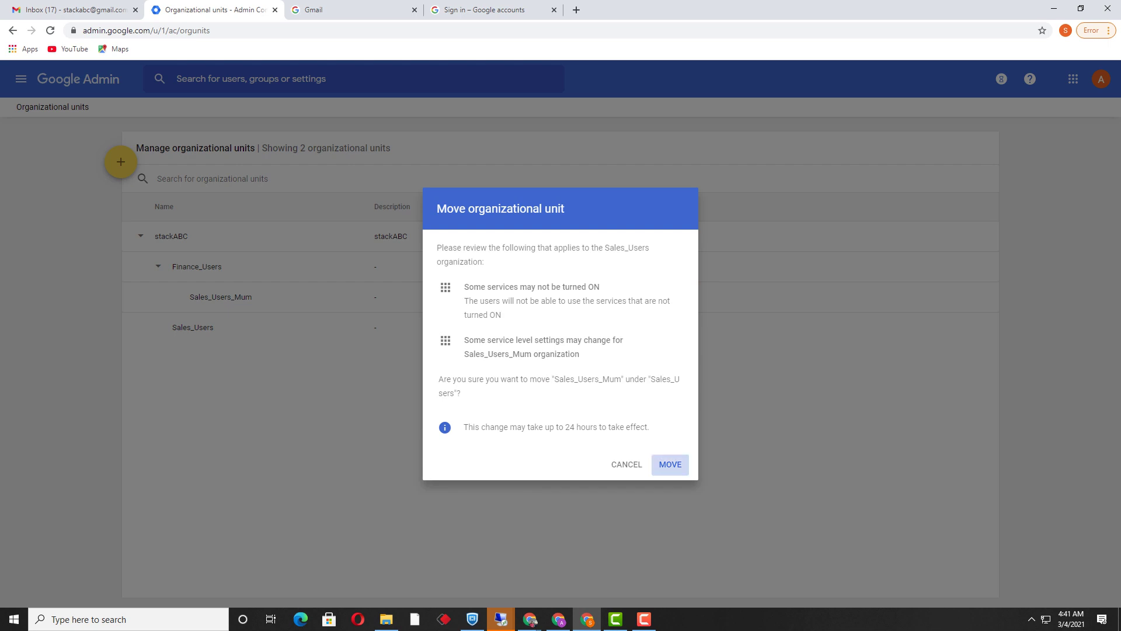
left_click(671, 464)
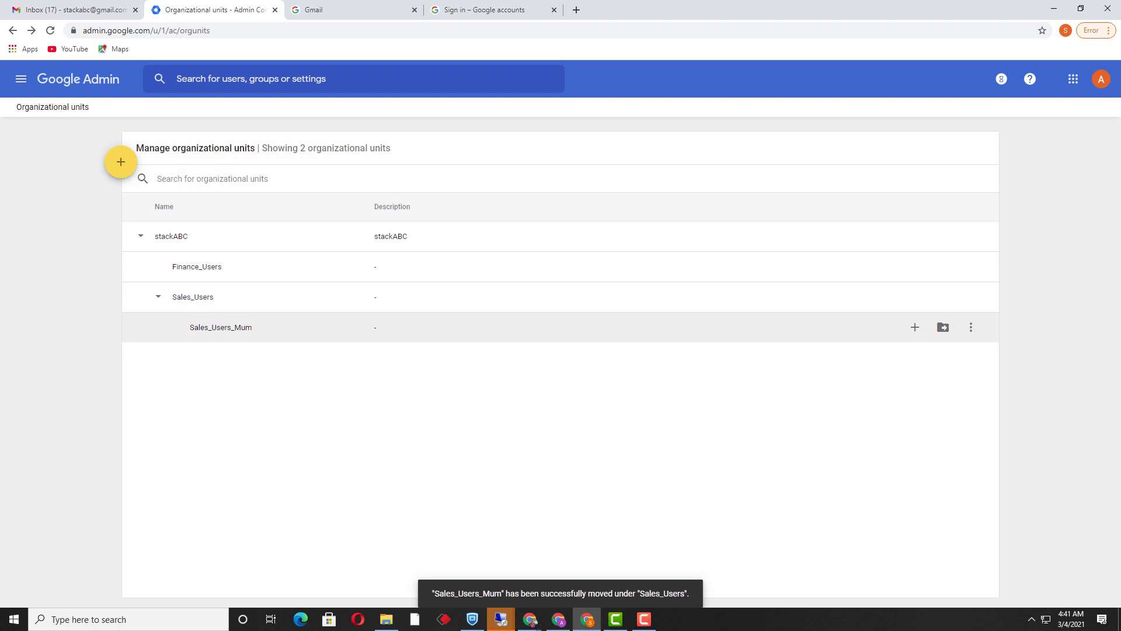
Step: Rename the Sales_Users_Mum organizational unit as Sales_Users_Mum_East
left_click(971, 327)
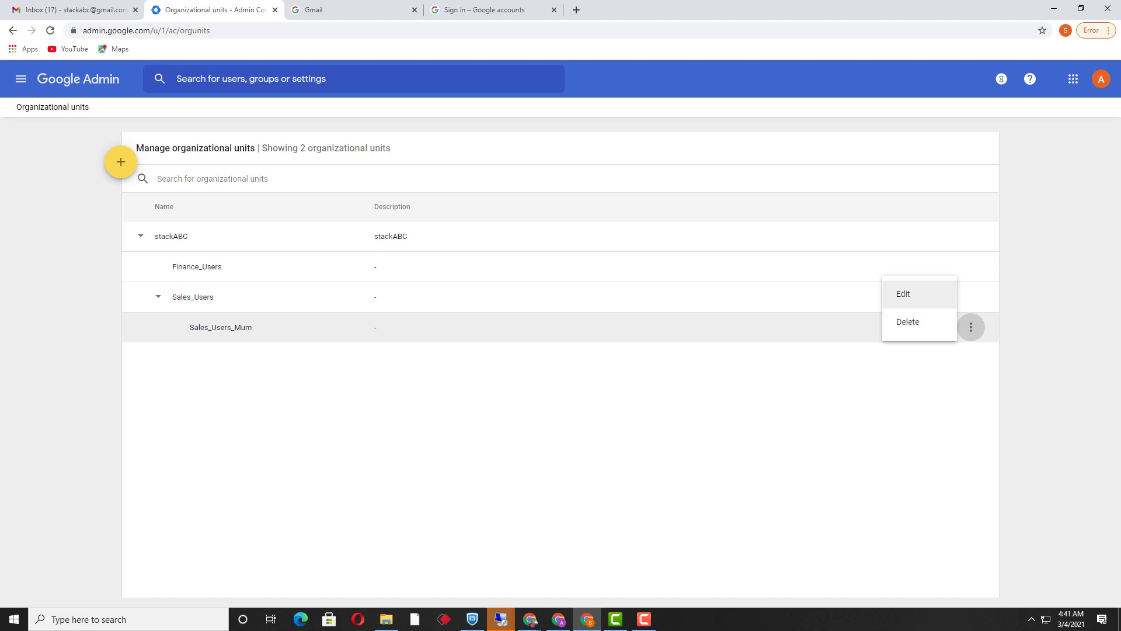
left_click(903, 294)
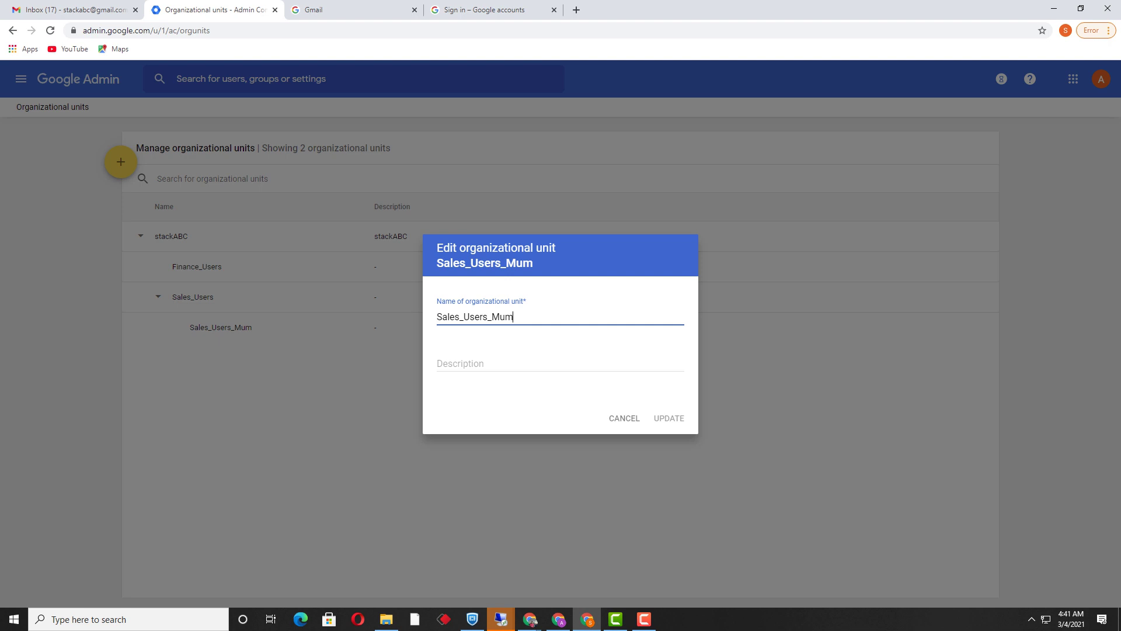
type("_East")
left_click(669, 418)
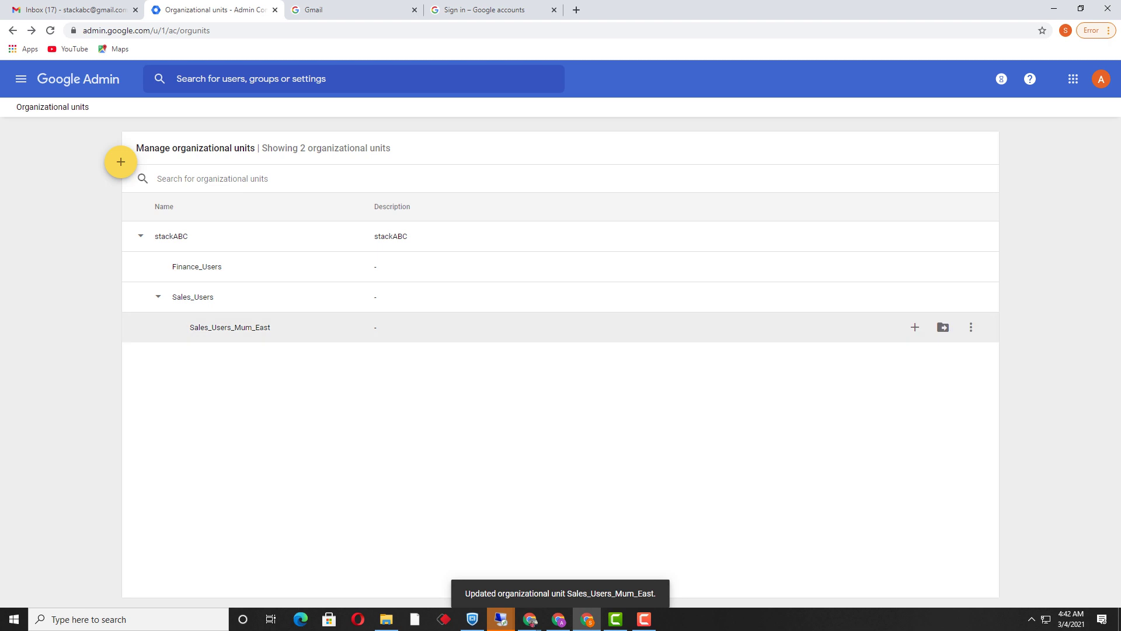
Step: Delete the Sales_Users_Mum_East organizational unit and confirm the deletion
left_click(971, 327)
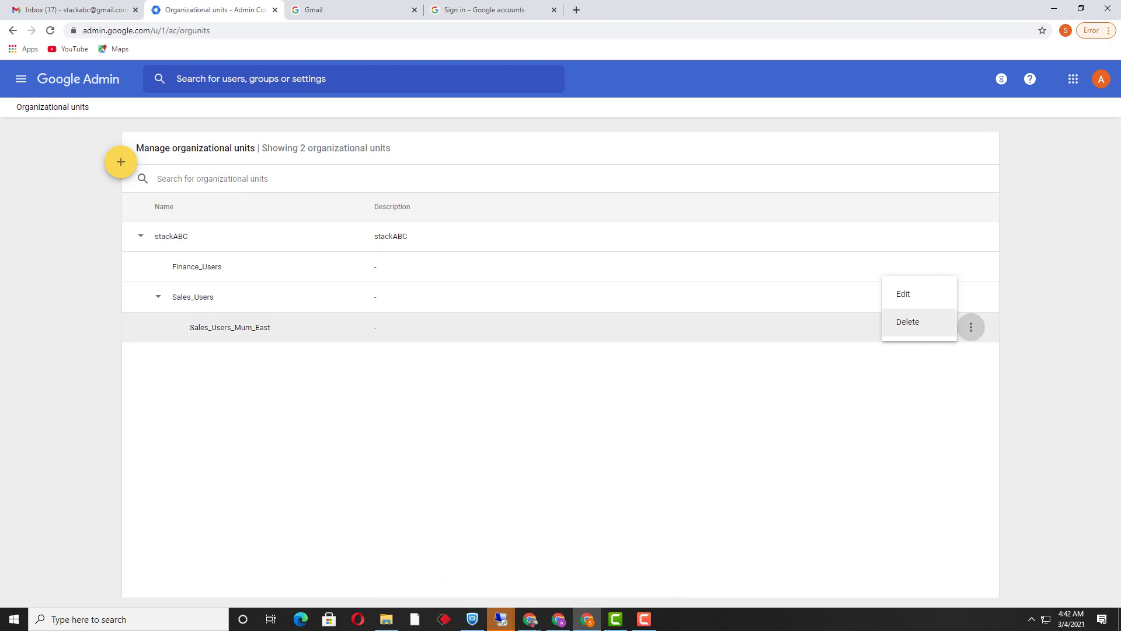
left_click(914, 323)
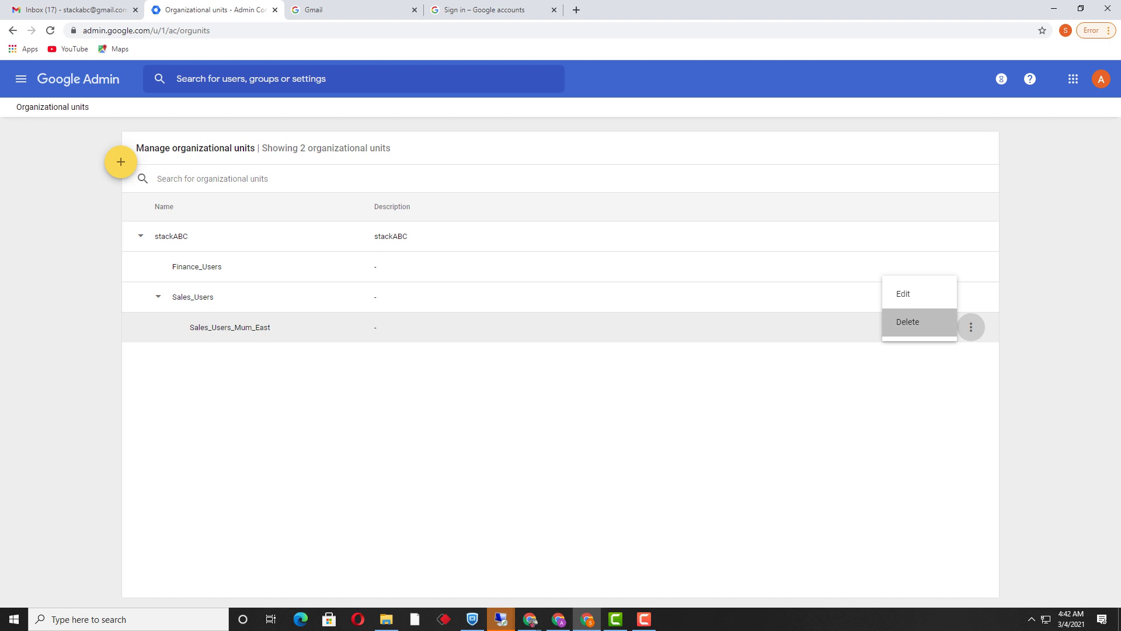
key("Return")
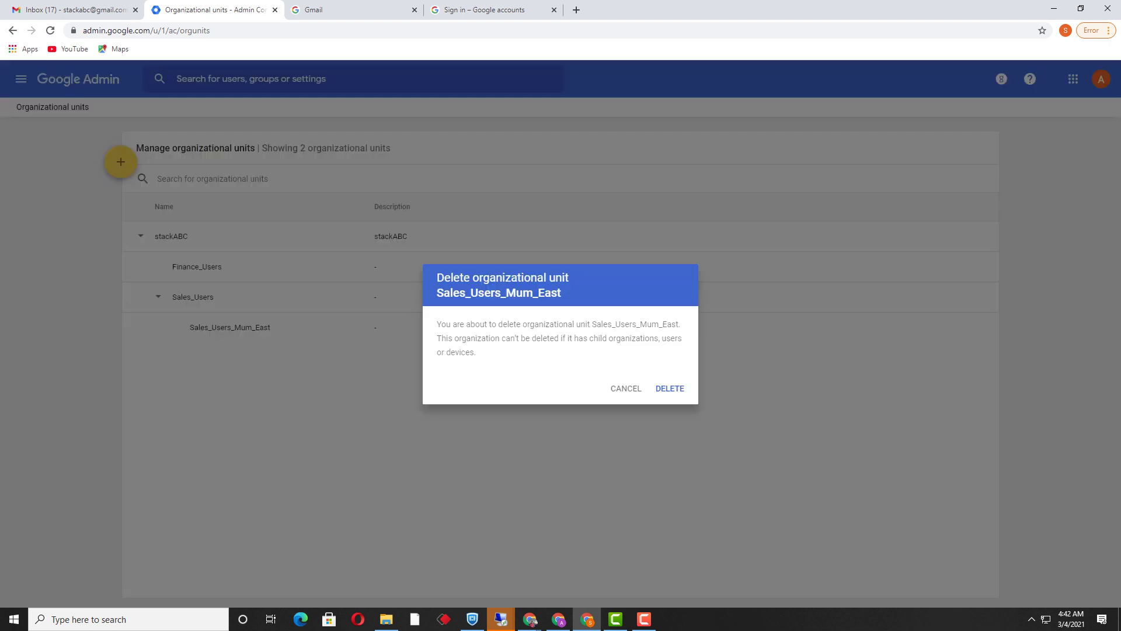
key("Return")
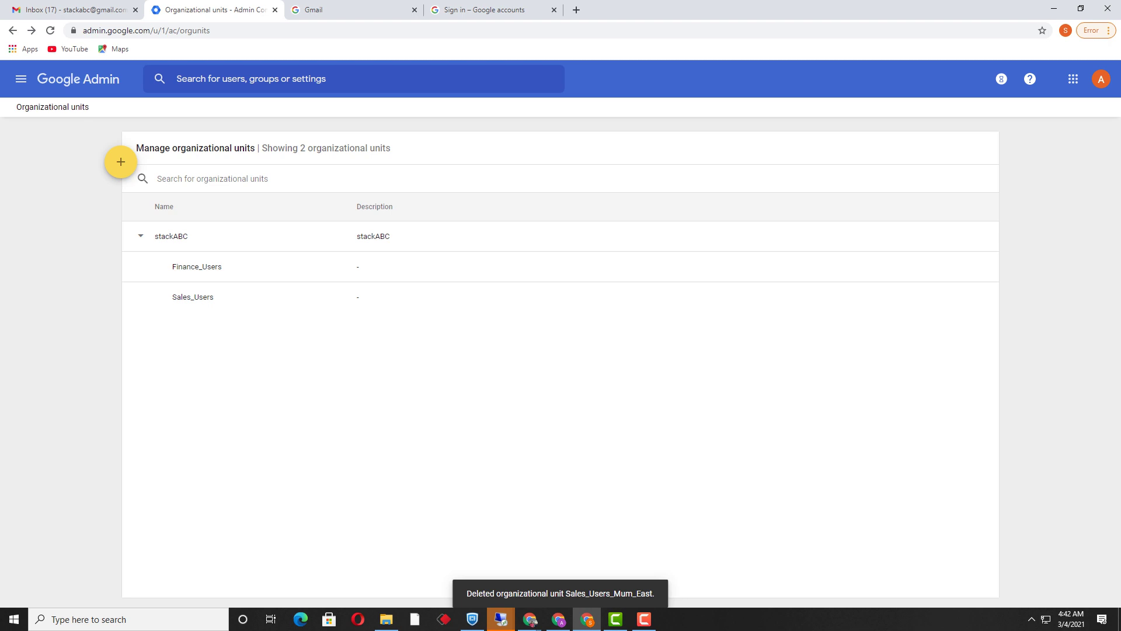
key("Tab")
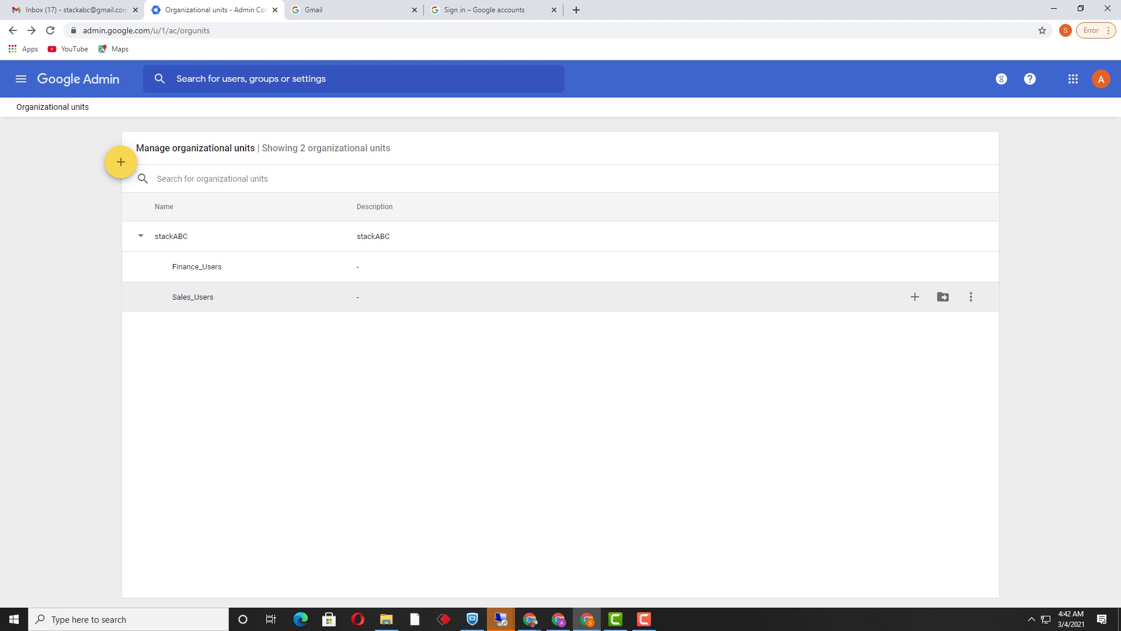
key("shift+Tab")
key("Tab")
key("Tab")
key("shift+Tab")
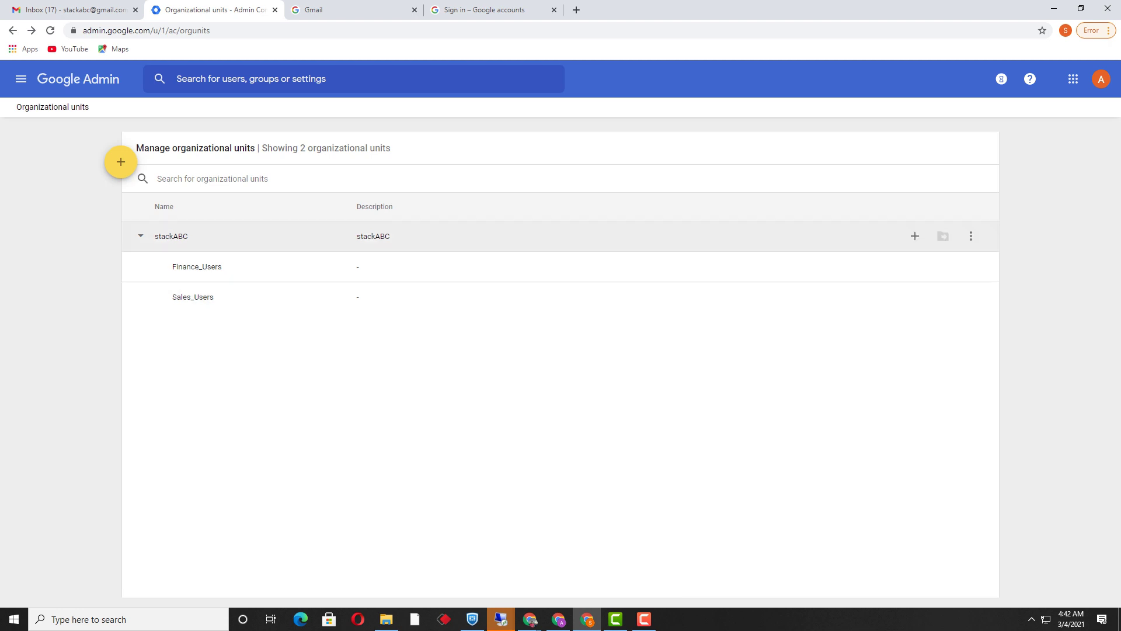
key("Tab")
key("Tab")
key("shift+Tab")
key("shift+Tab")
key("Tab")
key("Tab")
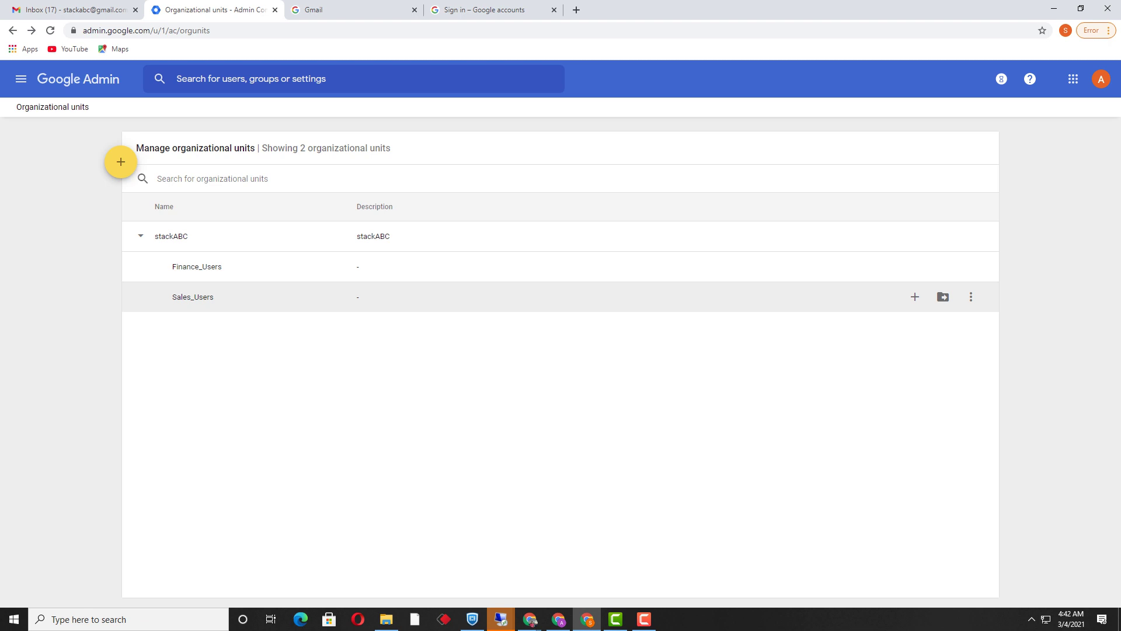
key("shift+Tab")
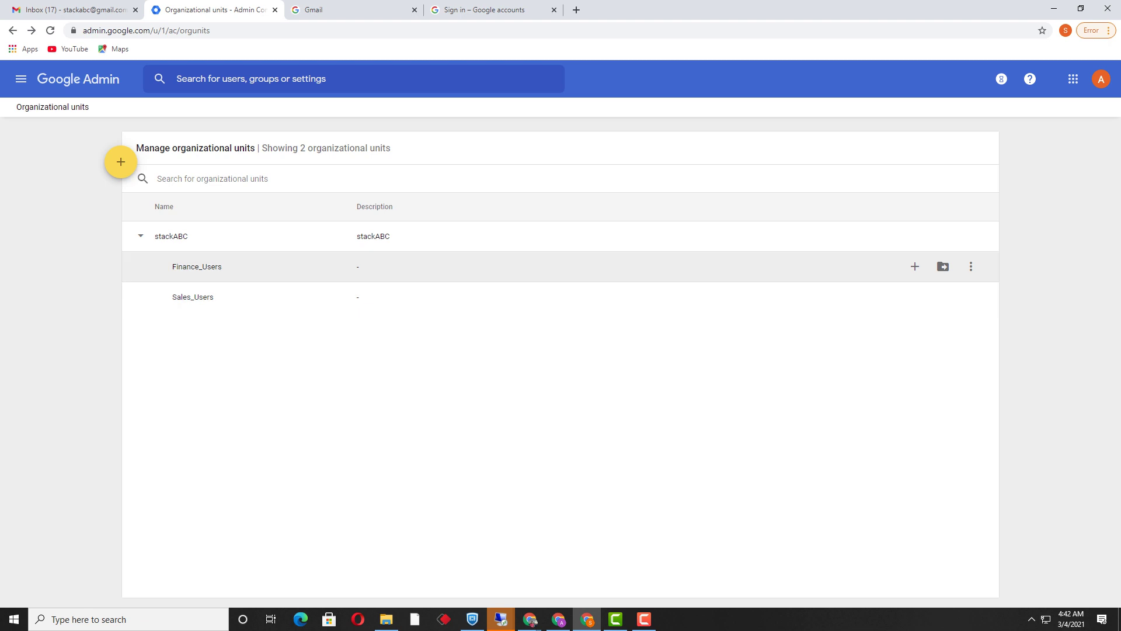
key("shift+Tab")
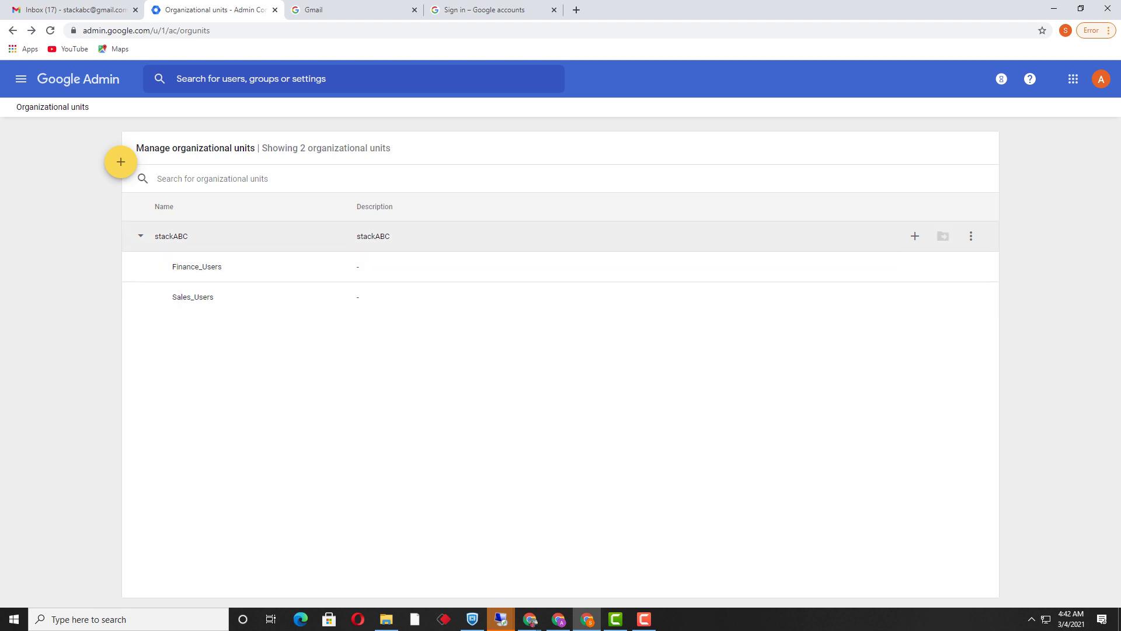
key("shift+Tab")
key("shift+Tab")
key("shift+Tab")
key("shift+Tab")
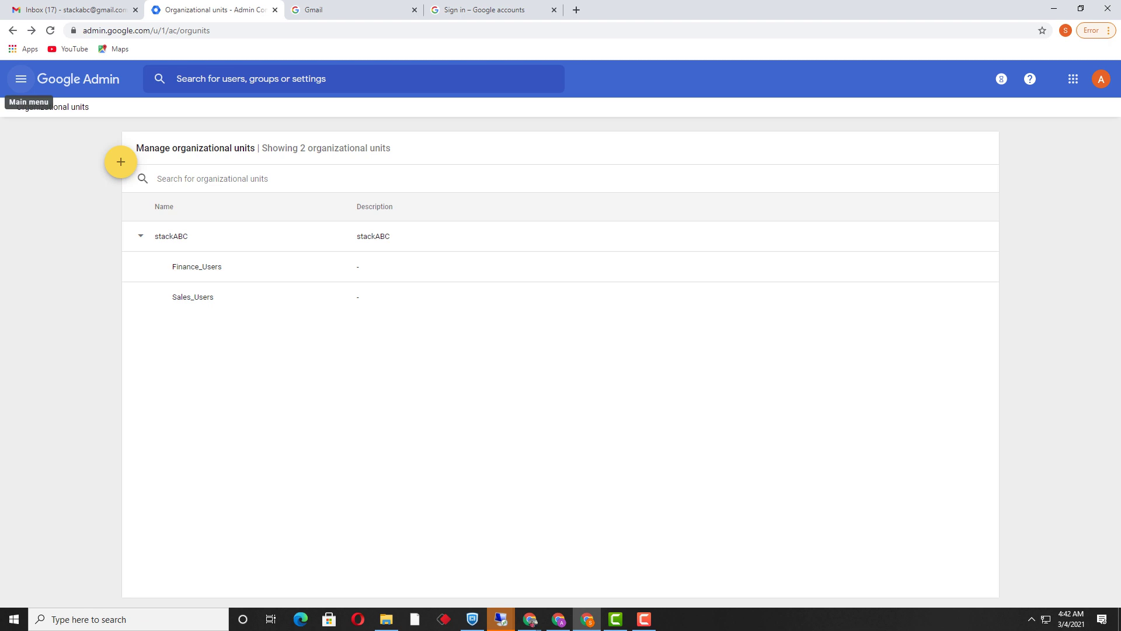
key("Return")
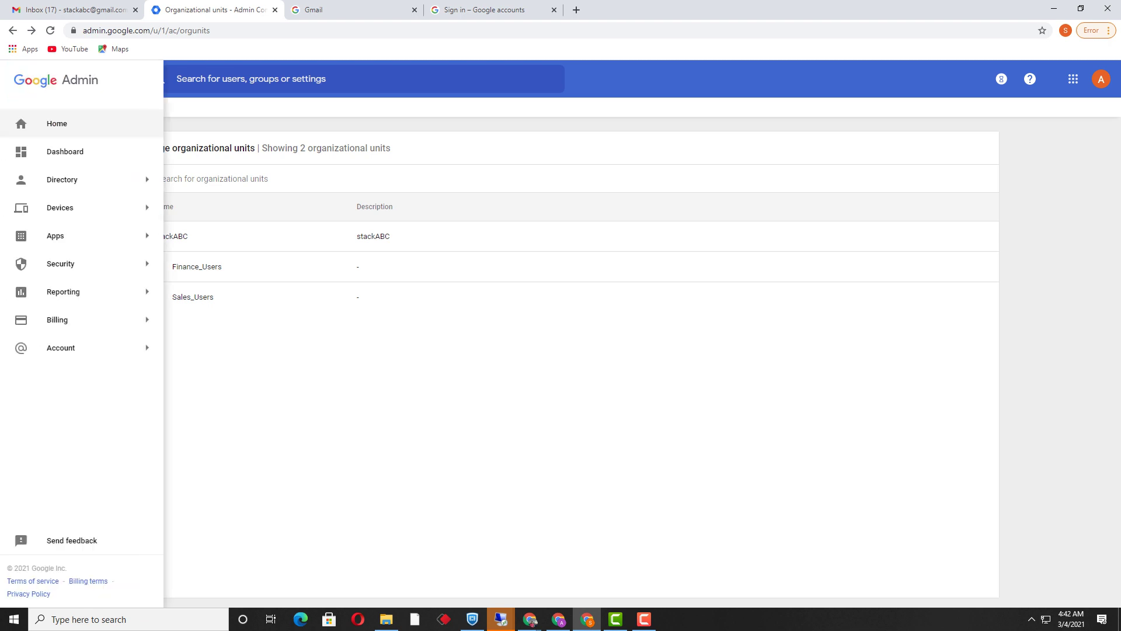
mouse_move(60, 208)
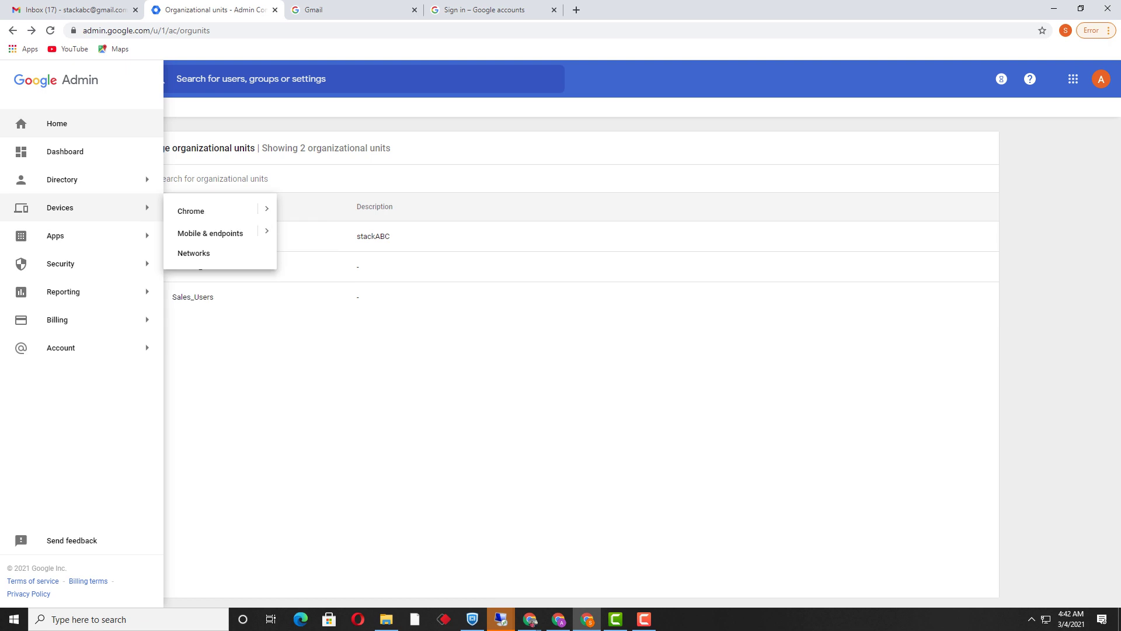
key("shift+Tab")
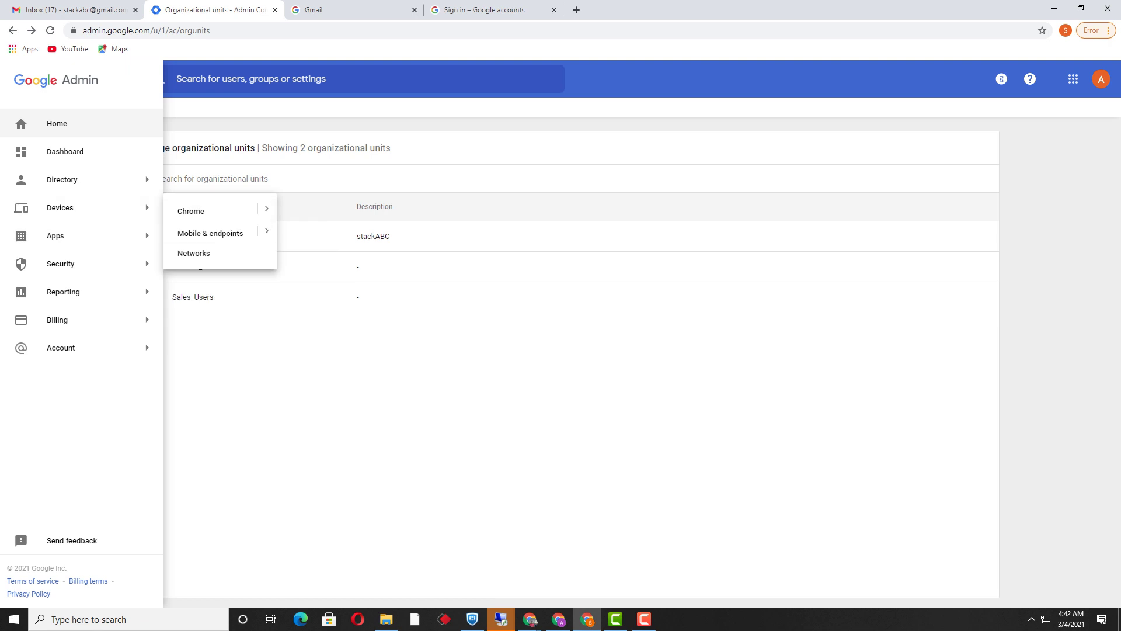
key("Escape")
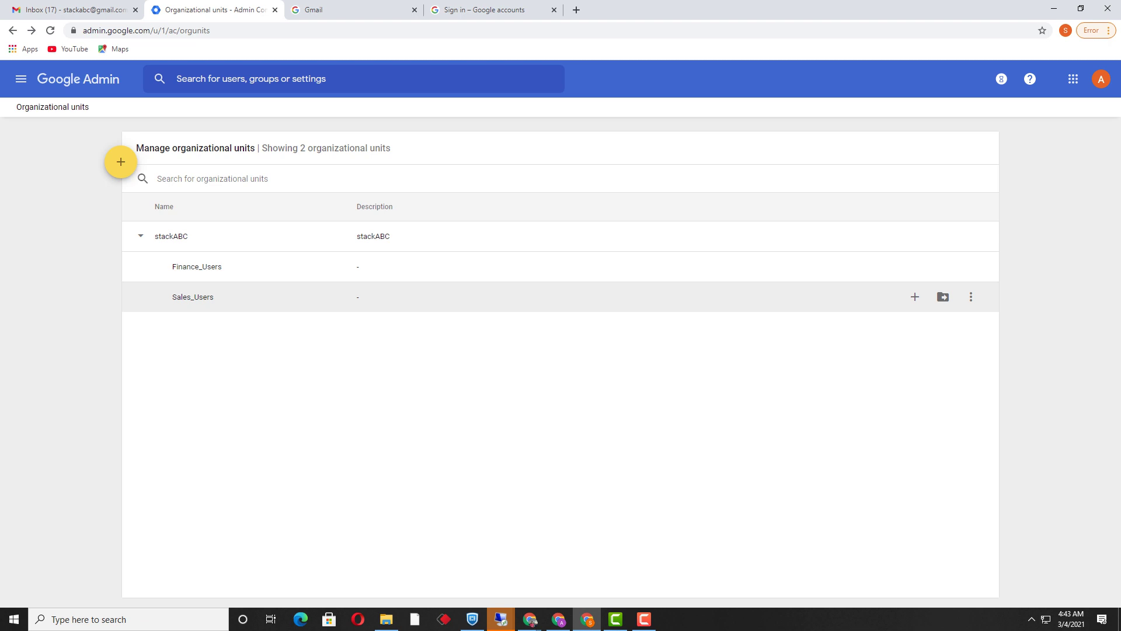
Step: Turn off the Drive and Docs service in the Google Workspace apps for all organizational units and confirm
left_click(21, 78)
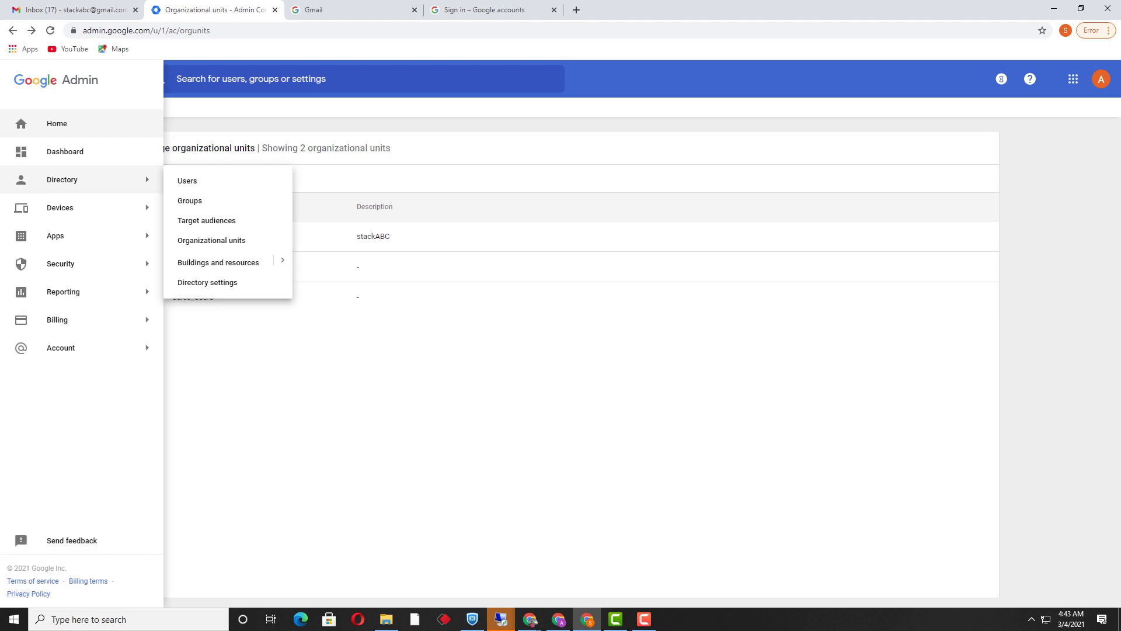
mouse_move(75, 236)
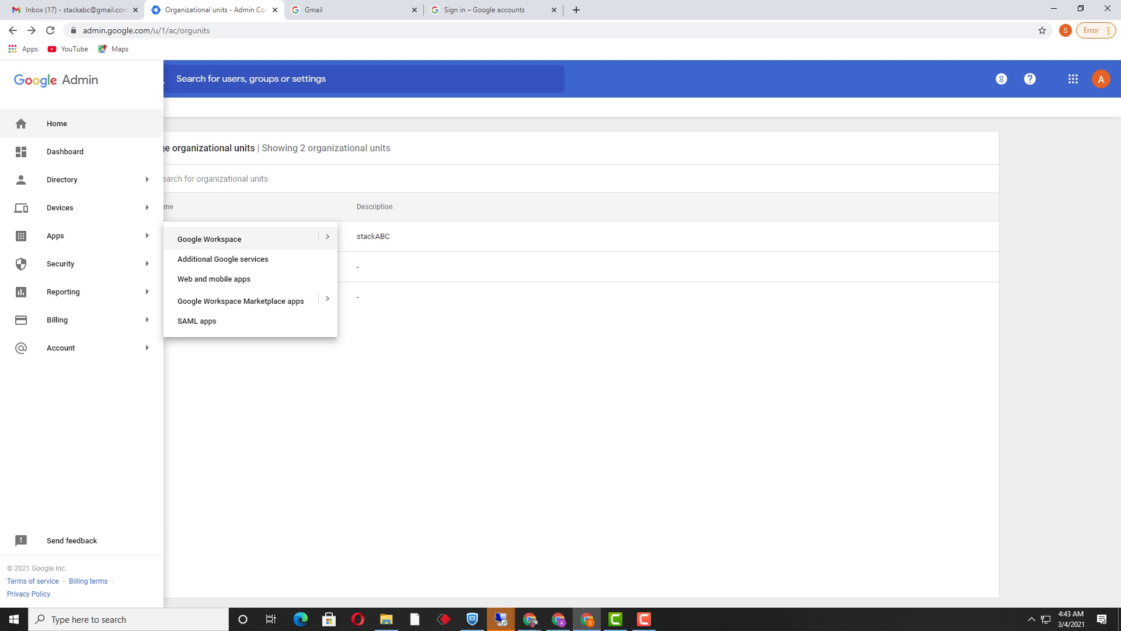
left_click(233, 239)
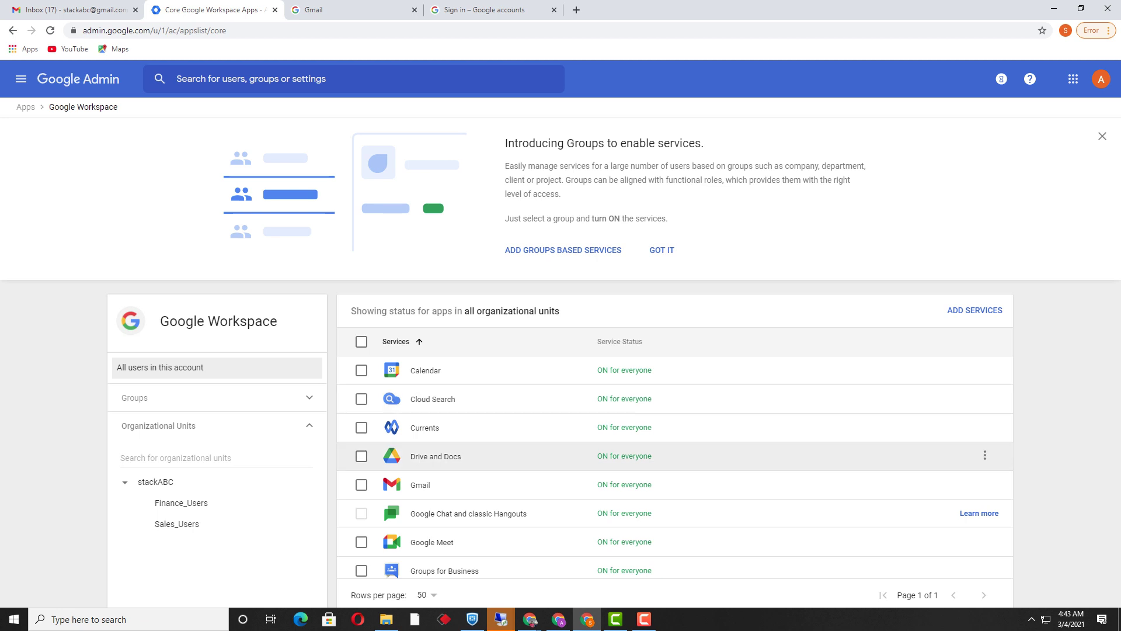
left_click(362, 456)
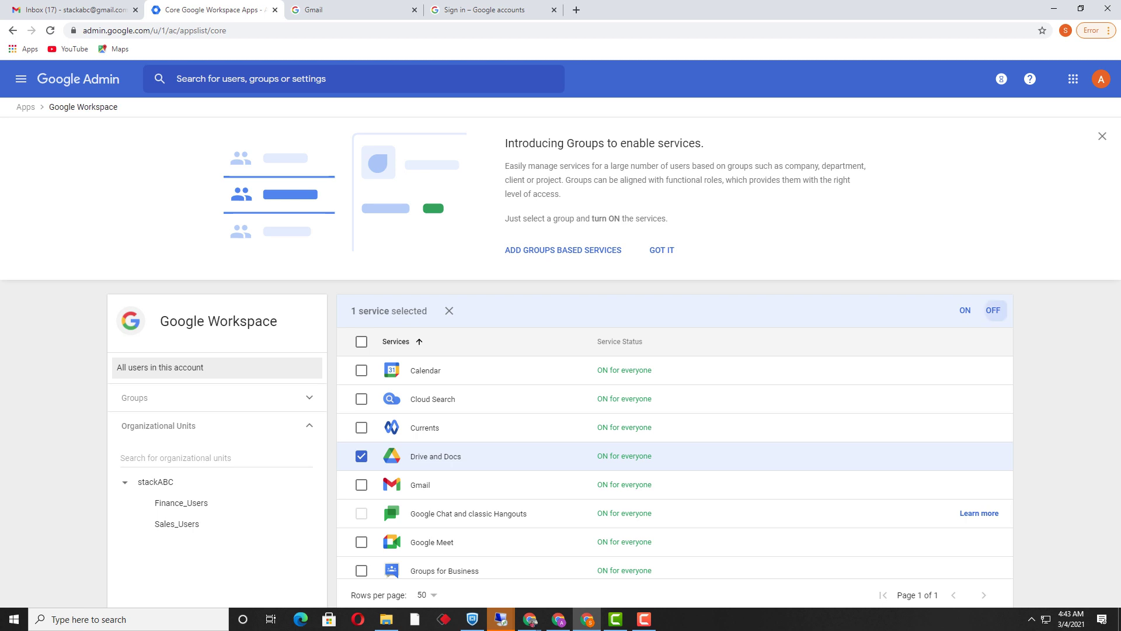
left_click(992, 310)
left_click(665, 394)
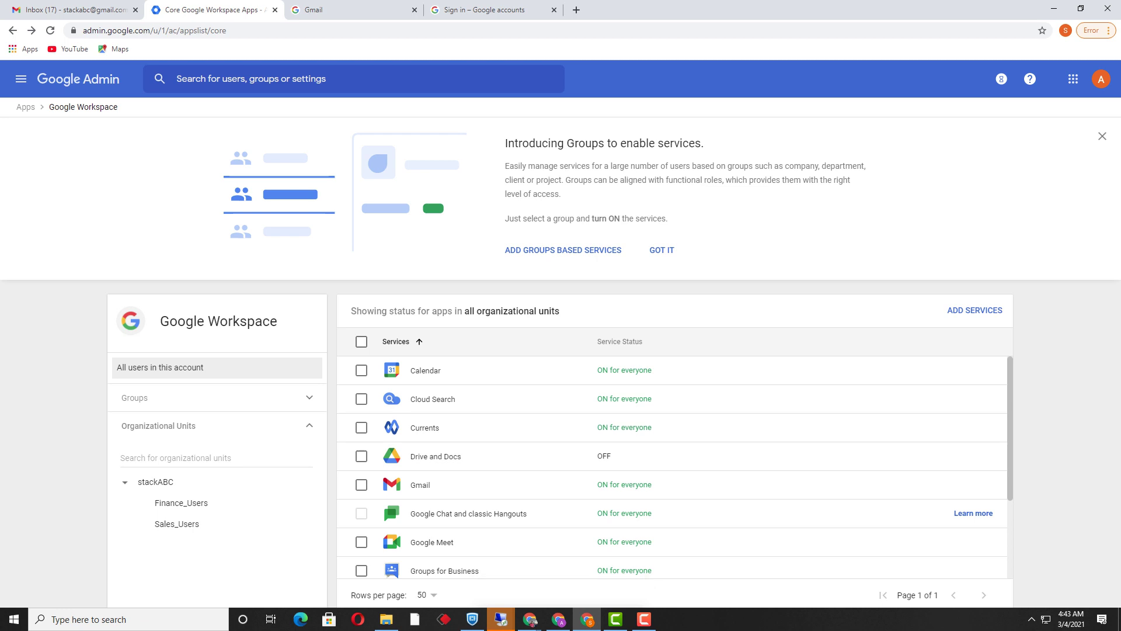
Step: Open the list of organizational units and look at the Sales_Users entry
left_click(21, 78)
mouse_move(62, 179)
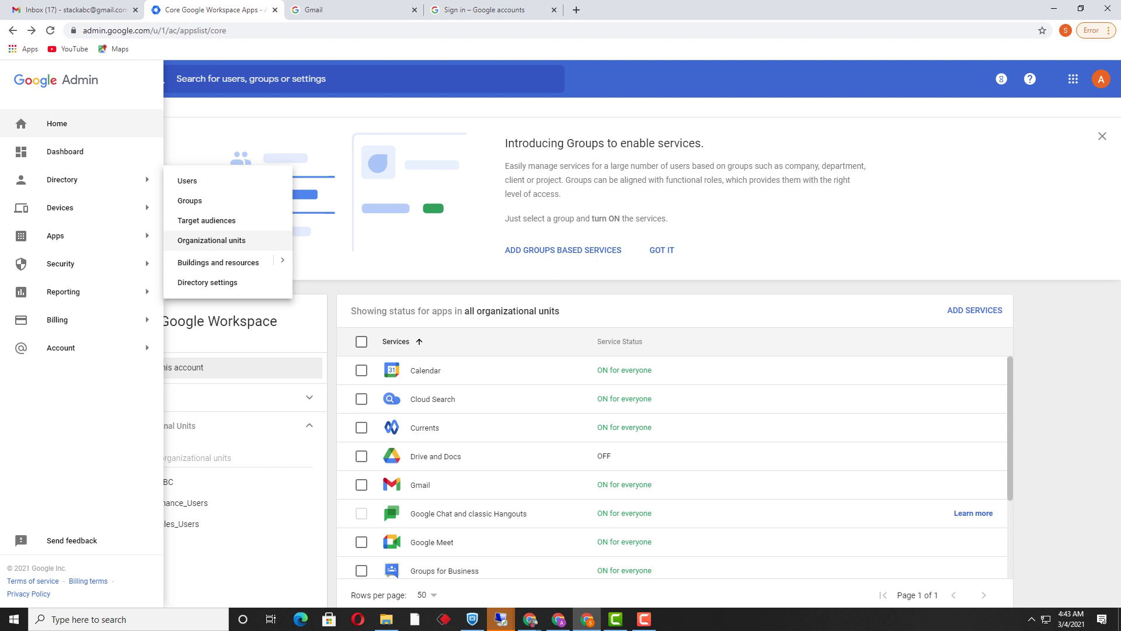
left_click(212, 240)
double_click(192, 297)
Step: Change the organizational unit of user test 02 to Sales_Users, confirm the move, and show only that unit's users
left_click(21, 78)
mouse_move(62, 179)
left_click(187, 181)
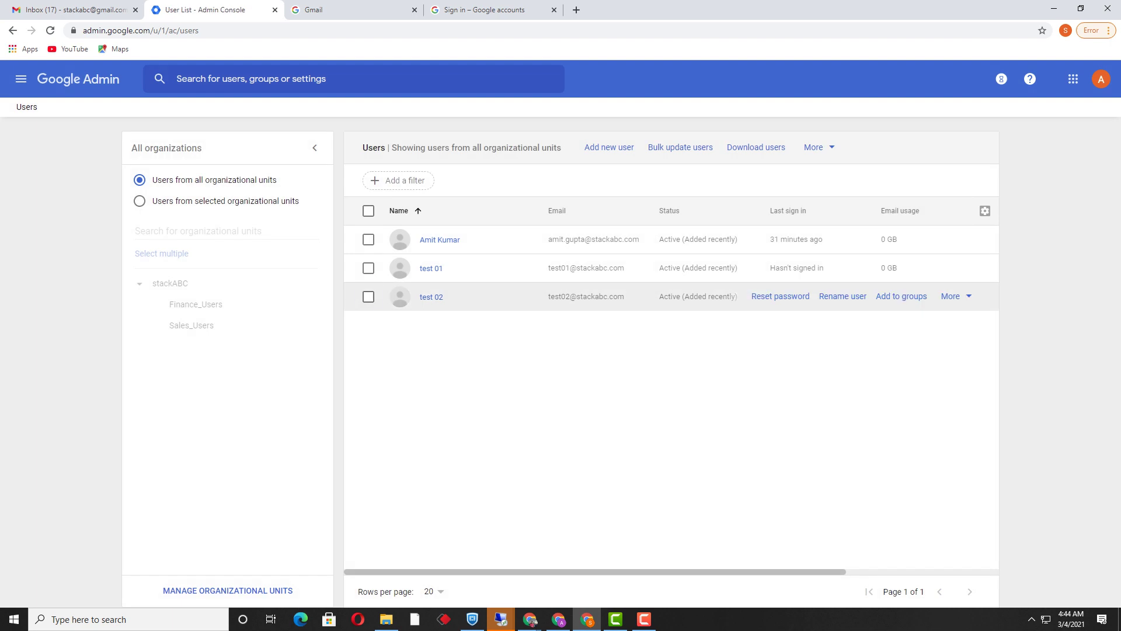
left_click(369, 297)
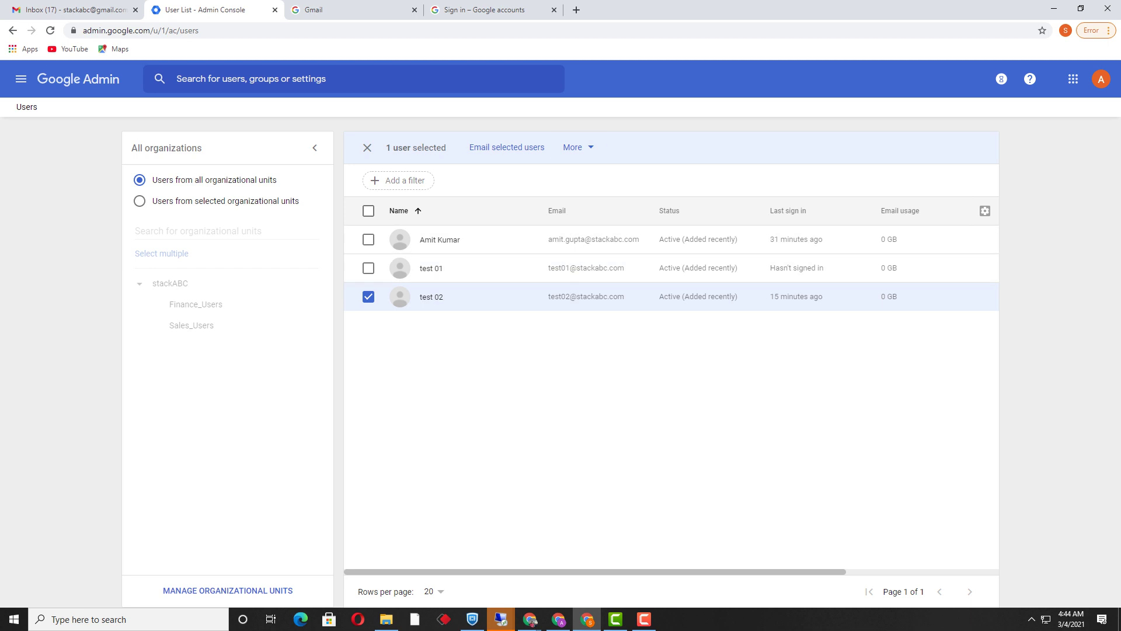
left_click(575, 147)
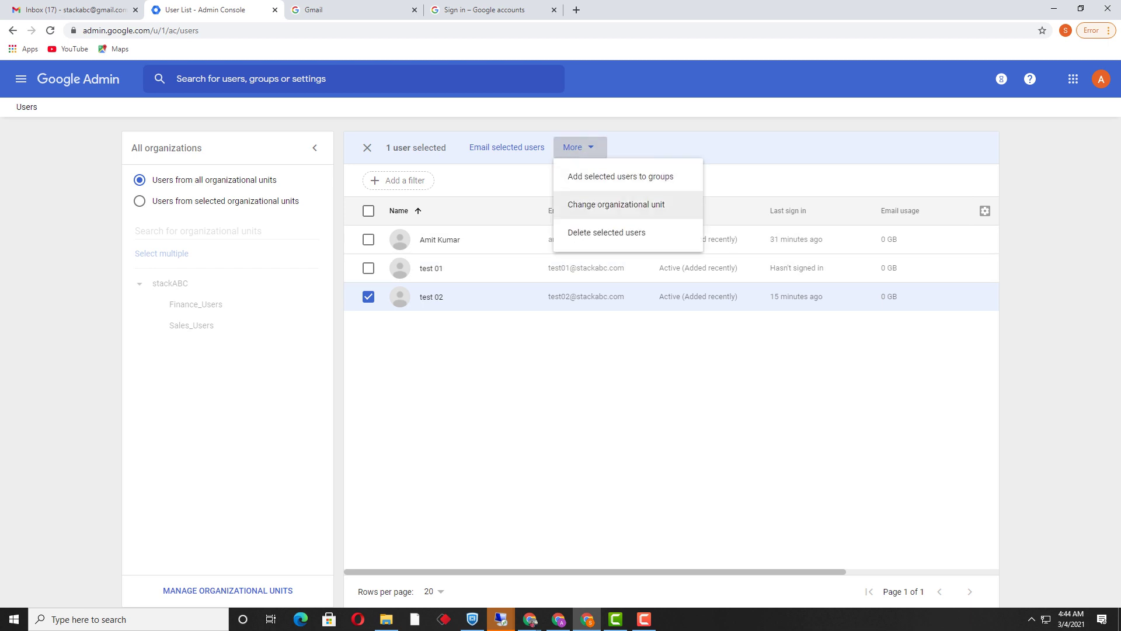
left_click(616, 203)
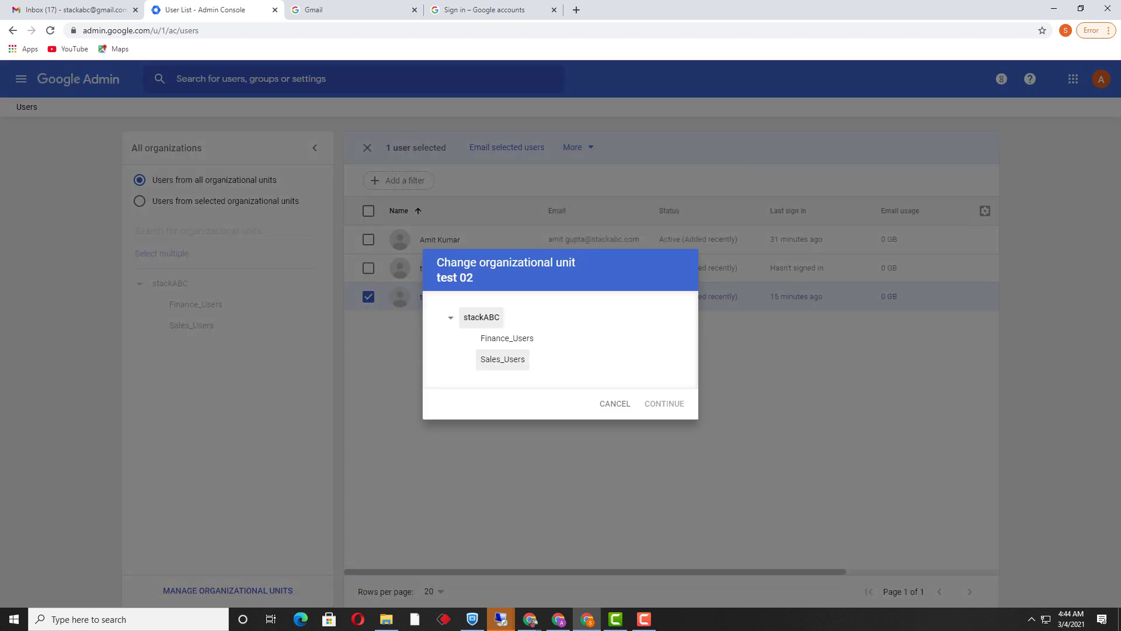
left_click(502, 359)
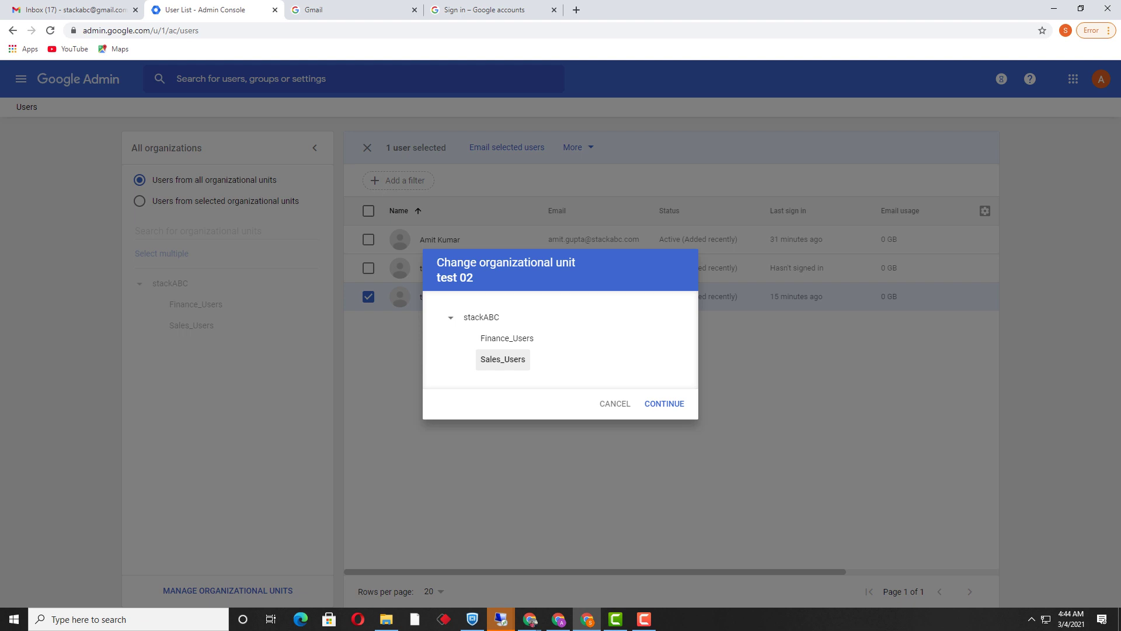
left_click(663, 403)
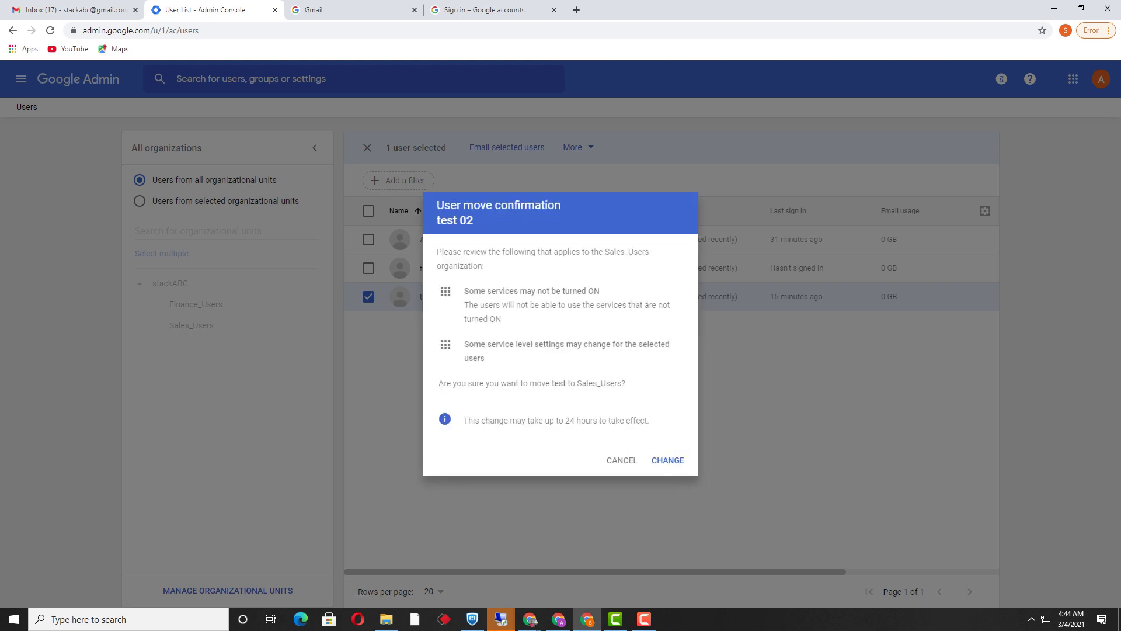
left_click(667, 461)
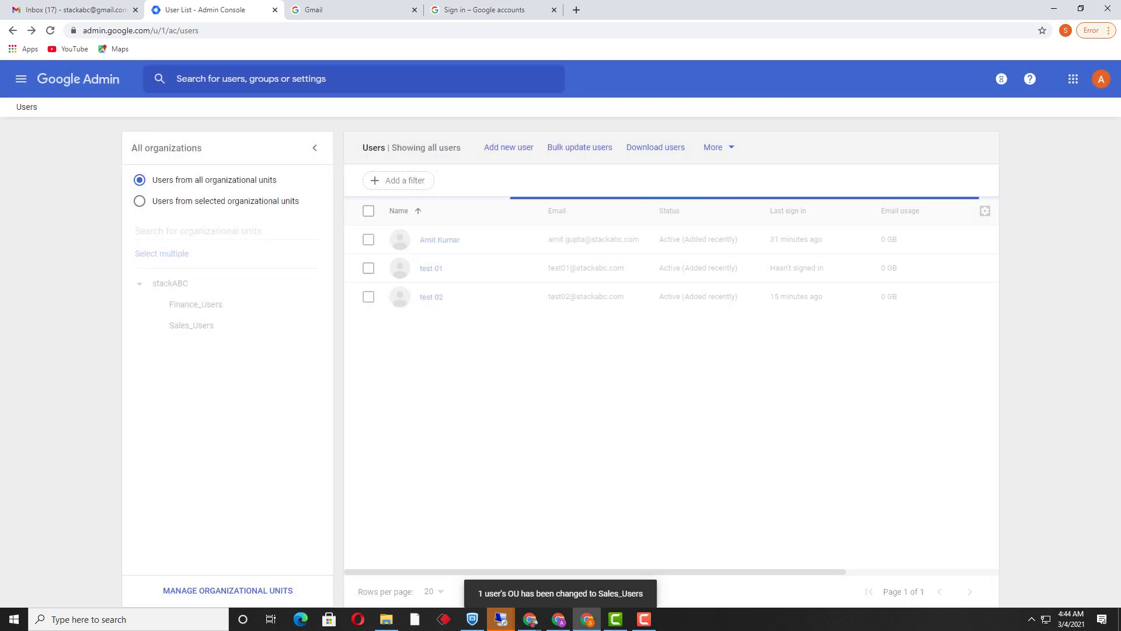
left_click(192, 326)
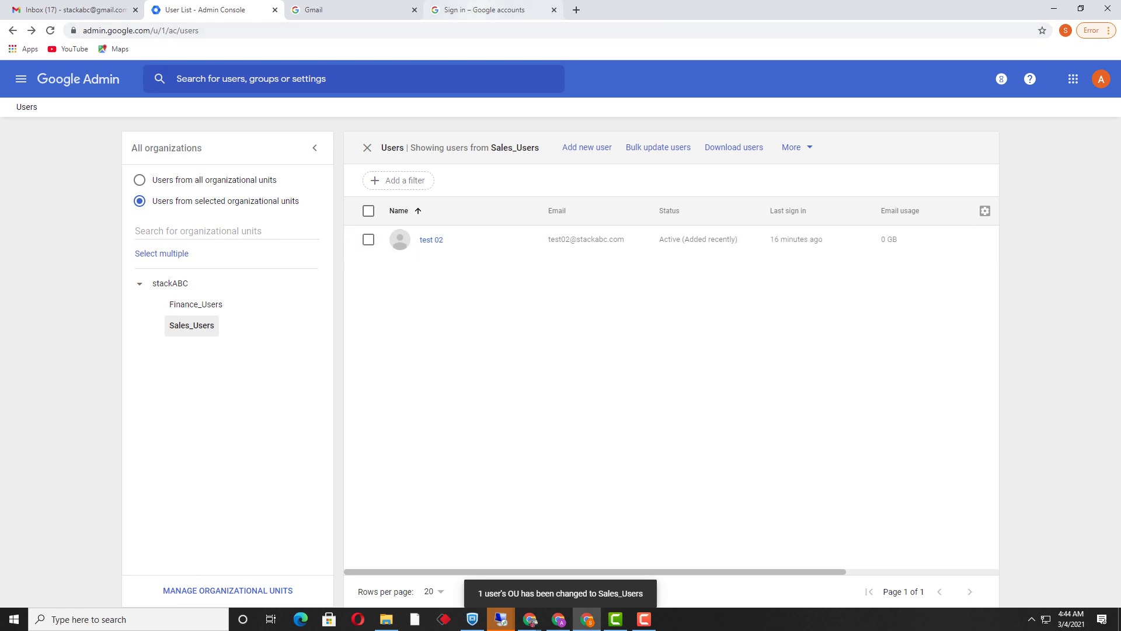
Step: Switch to the Gmail sign-in page and sign in to the test 02 account with the account password
left_click(484, 10)
left_click(629, 376)
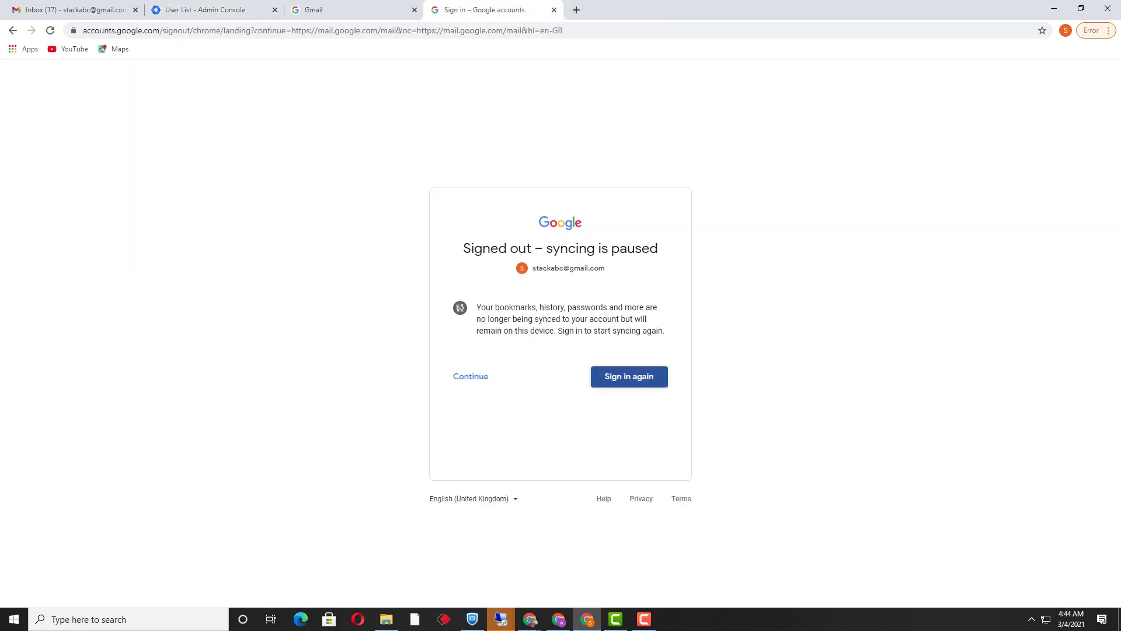
left_click(629, 375)
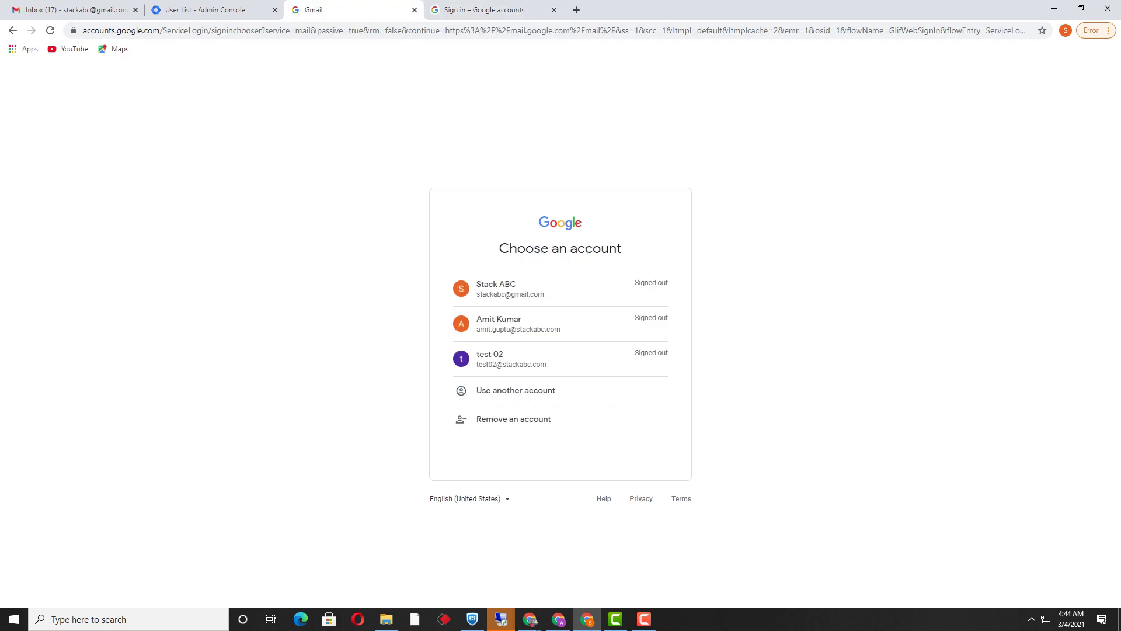
left_click(502, 359)
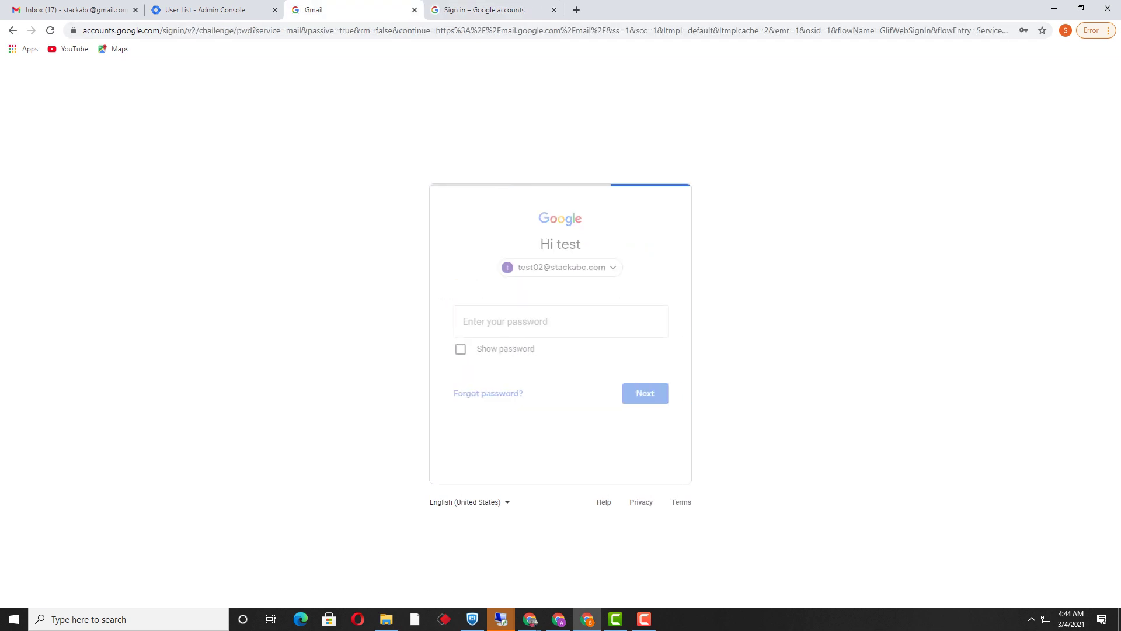
type("********")
key("Return")
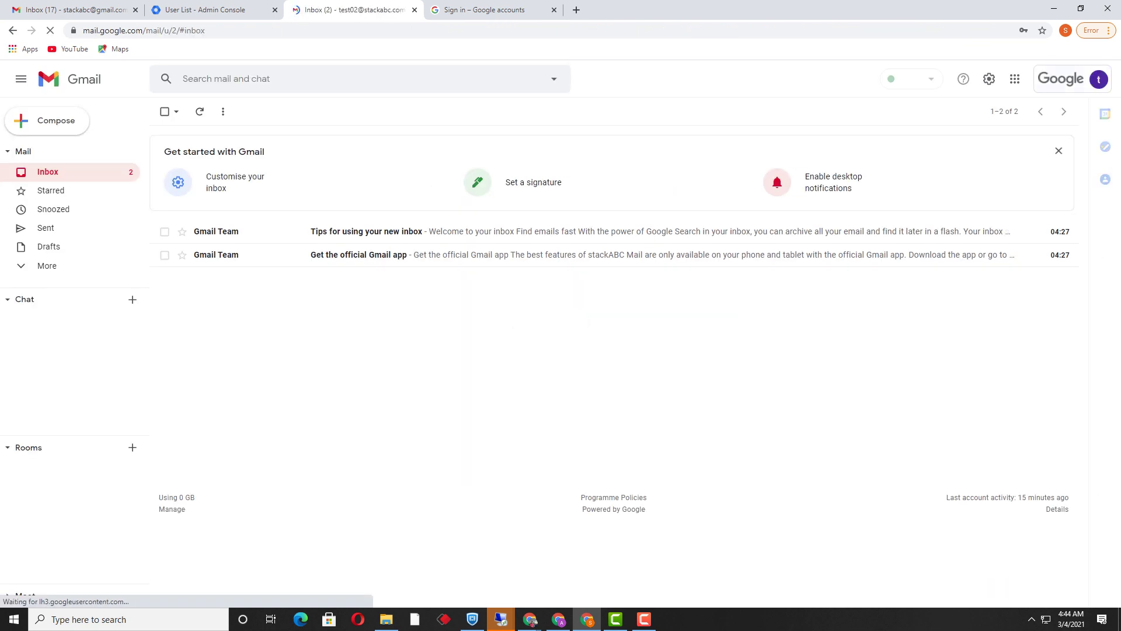
Step: Examine which Google apps are available to the test 02 account in Gmail's app launcher
left_click(1015, 78)
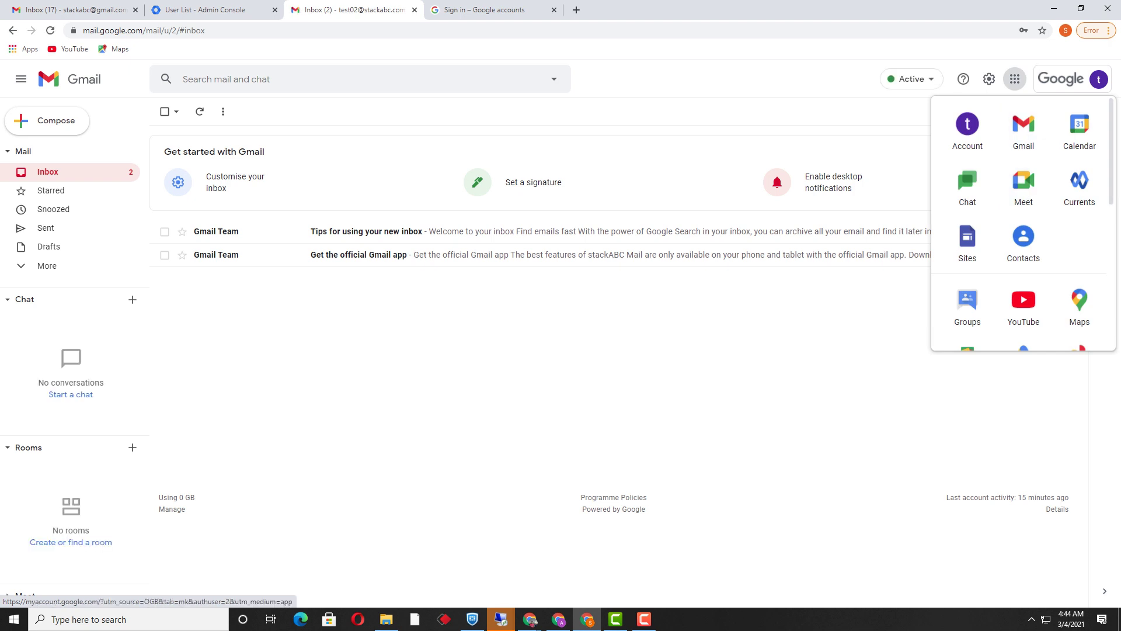
left_click(1063, 231)
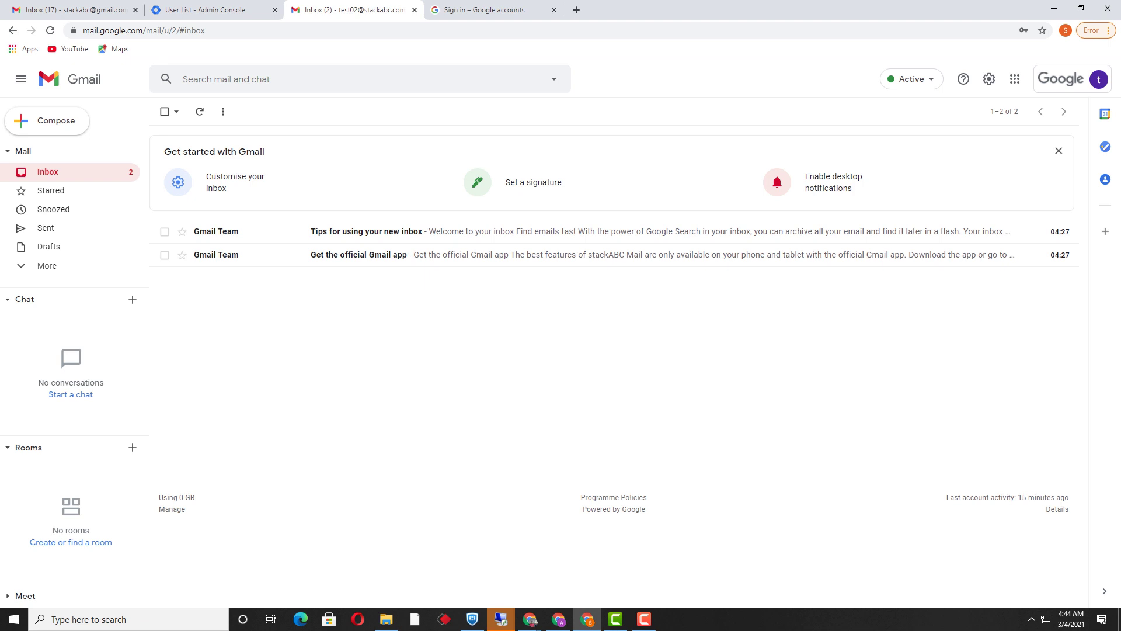
left_click(1015, 78)
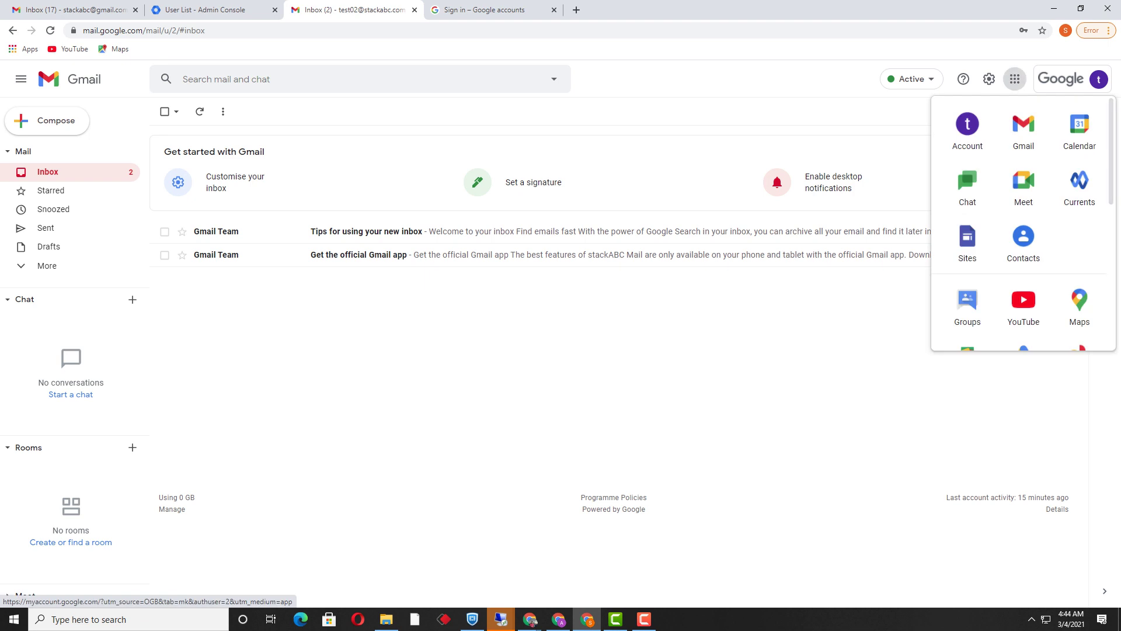
scroll(1023, 222, "down", 5)
scroll(1023, 222, "up", 5)
Step: Return to the Admin console and turn on the Drive and Docs service for the Sales_Users organizational unit only
left_click(219, 10)
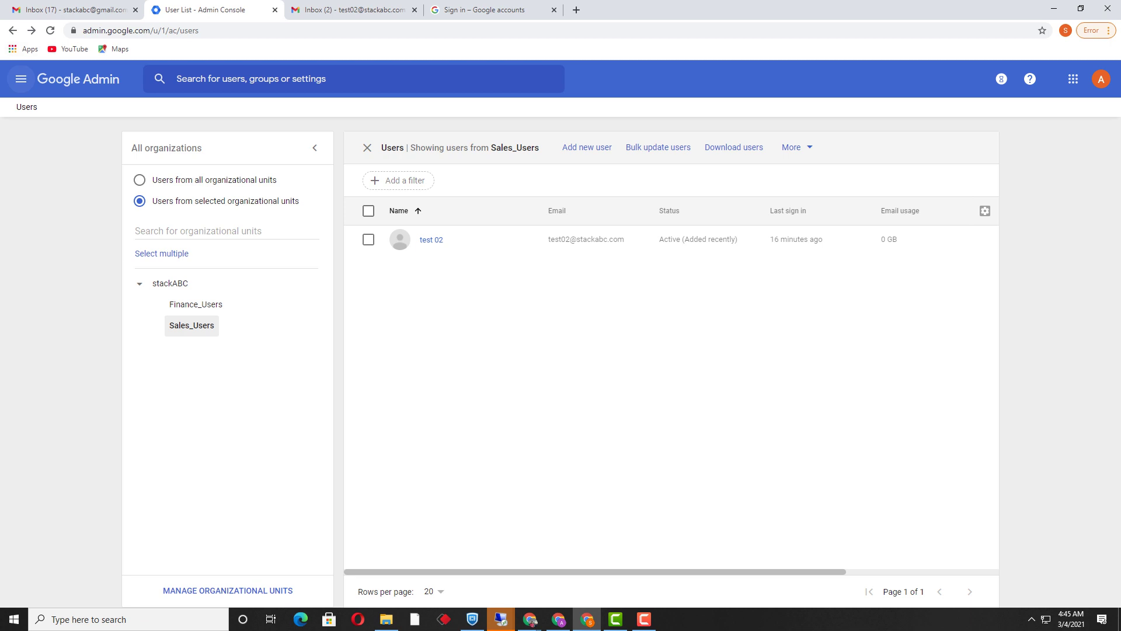
left_click(21, 79)
mouse_move(88, 236)
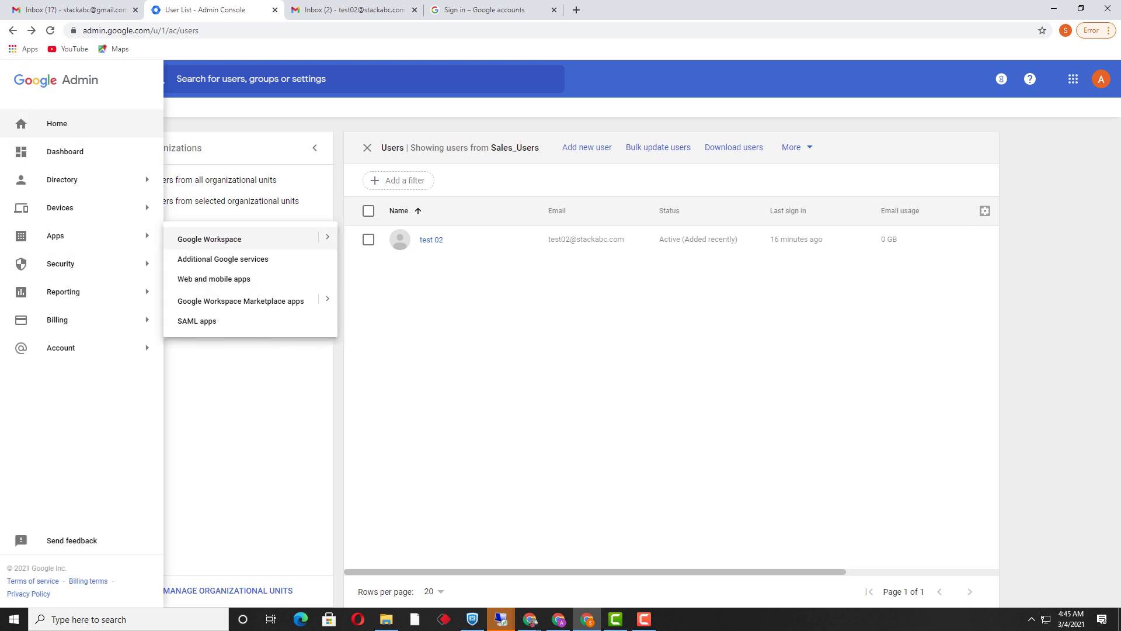
left_click(209, 239)
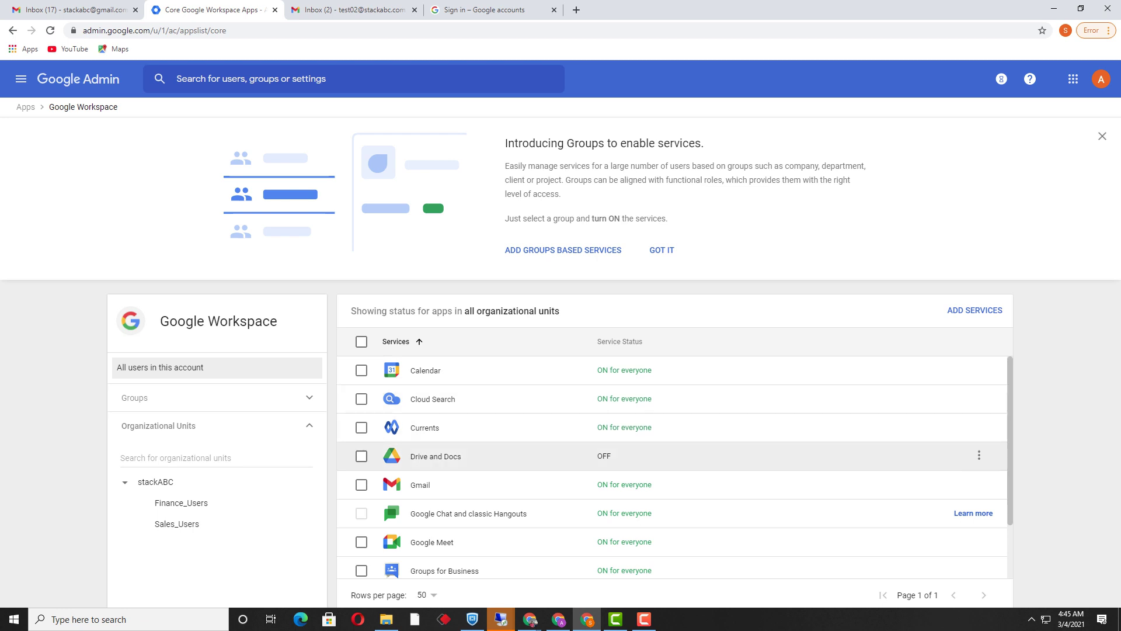
left_click(361, 456)
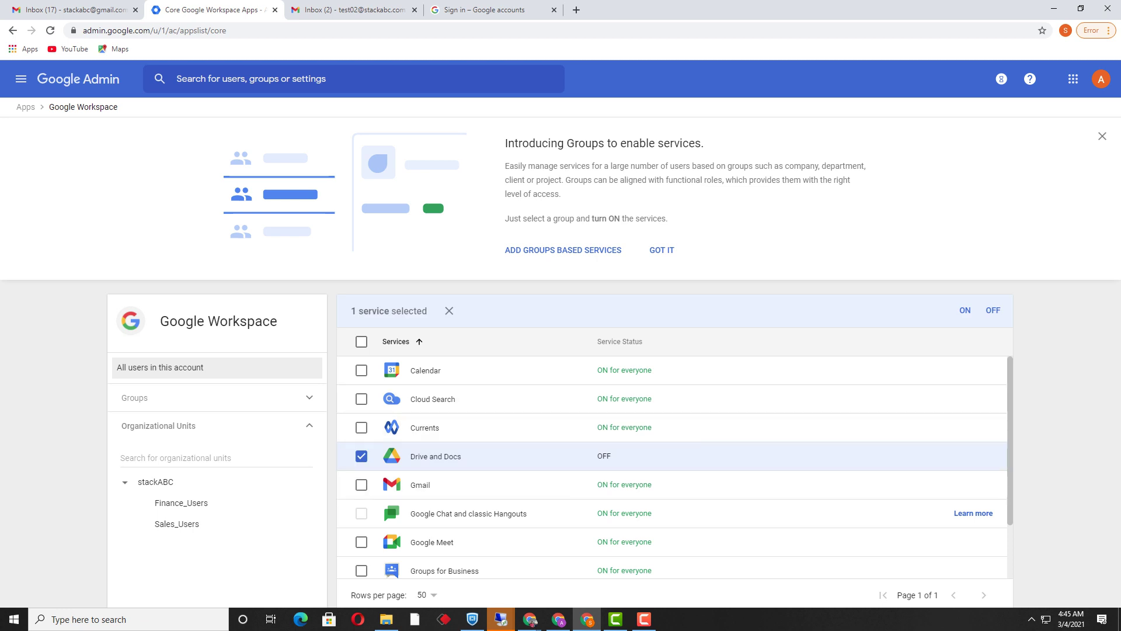
left_click(177, 524)
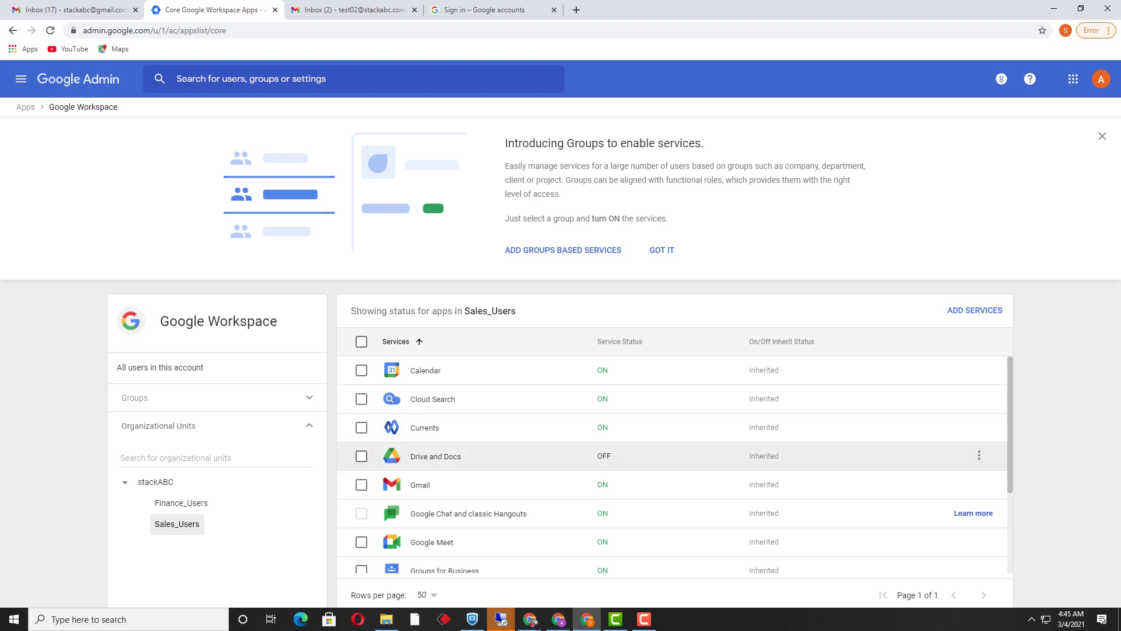
left_click(362, 456)
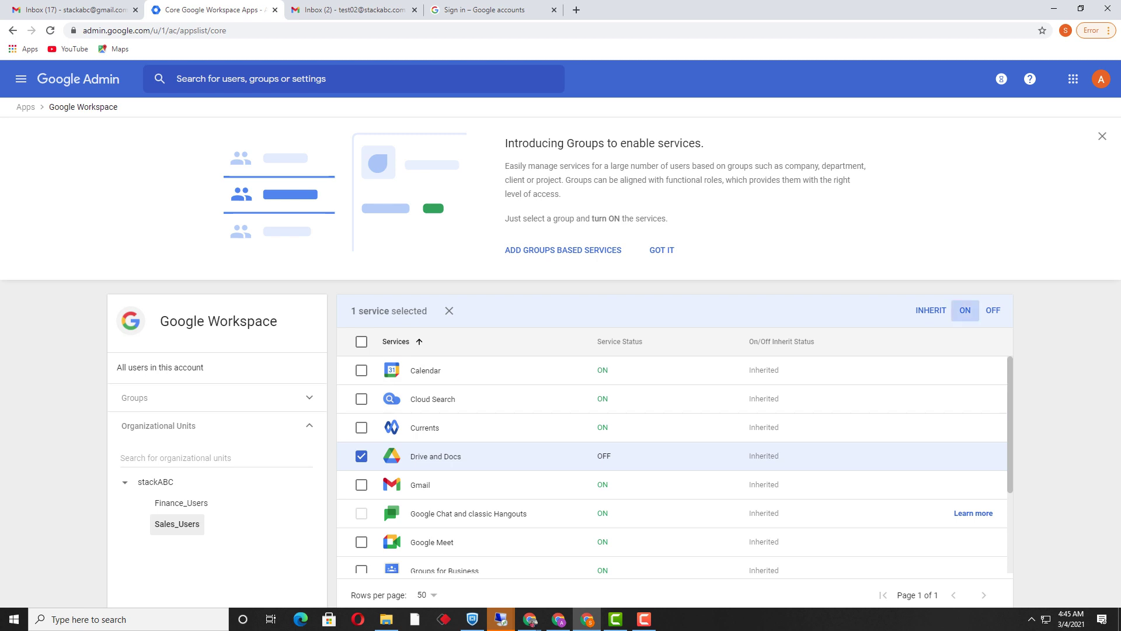
left_click(965, 310)
left_click(666, 394)
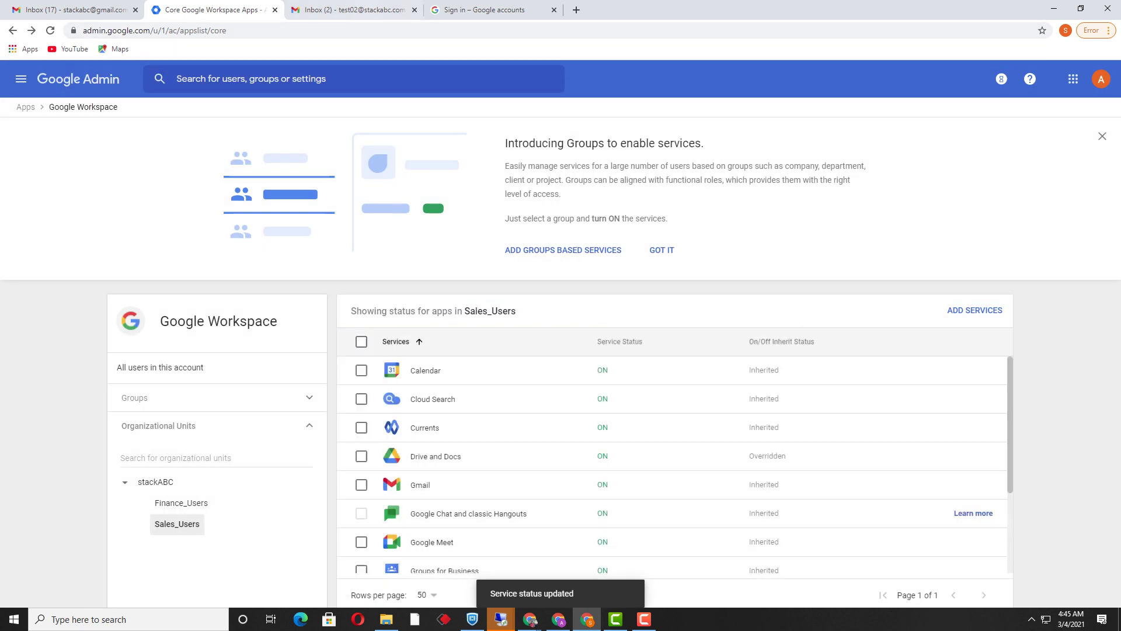
Step: Switch to the test 02 Gmail inbox, reload it, and check the app launcher for Drive and the Docs apps
left_click(350, 10)
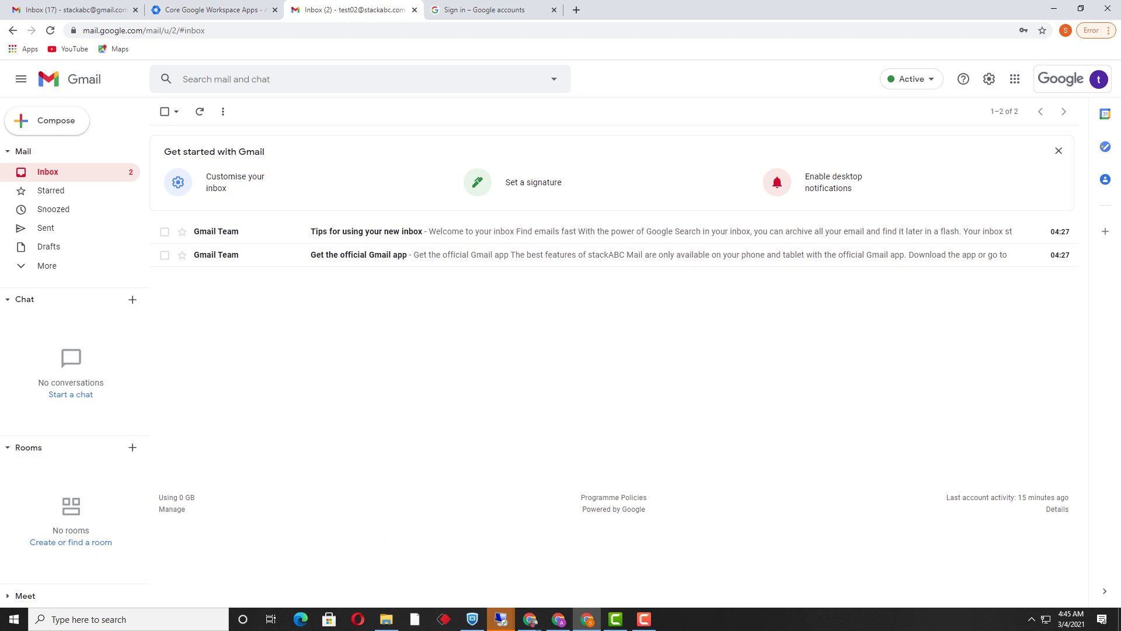
left_click(251, 30)
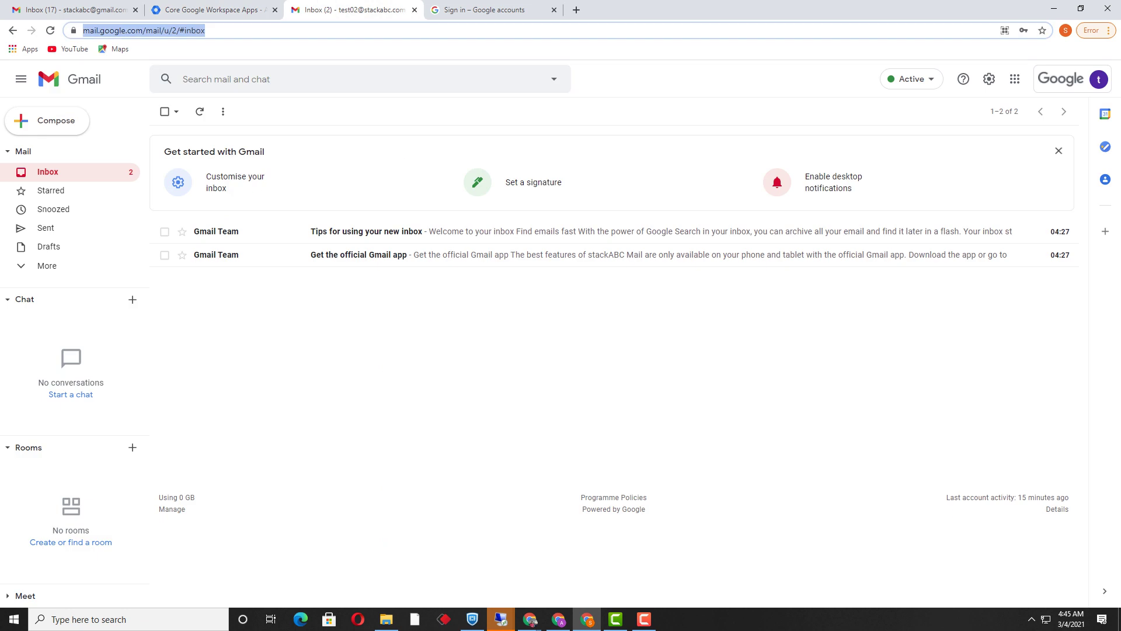
key("Return")
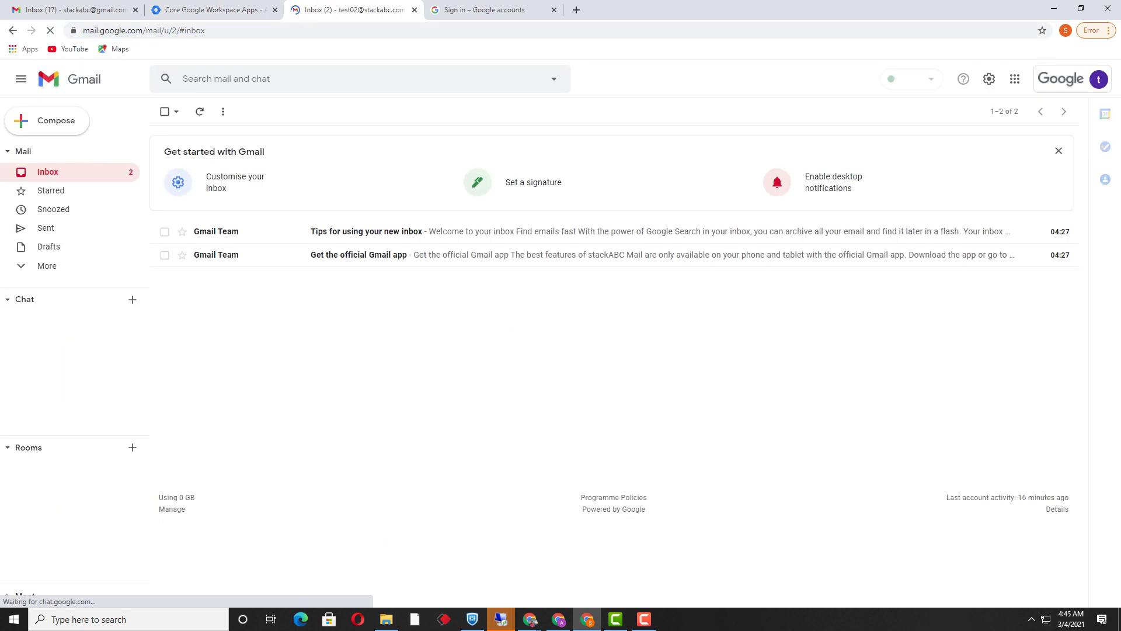
left_click(1014, 78)
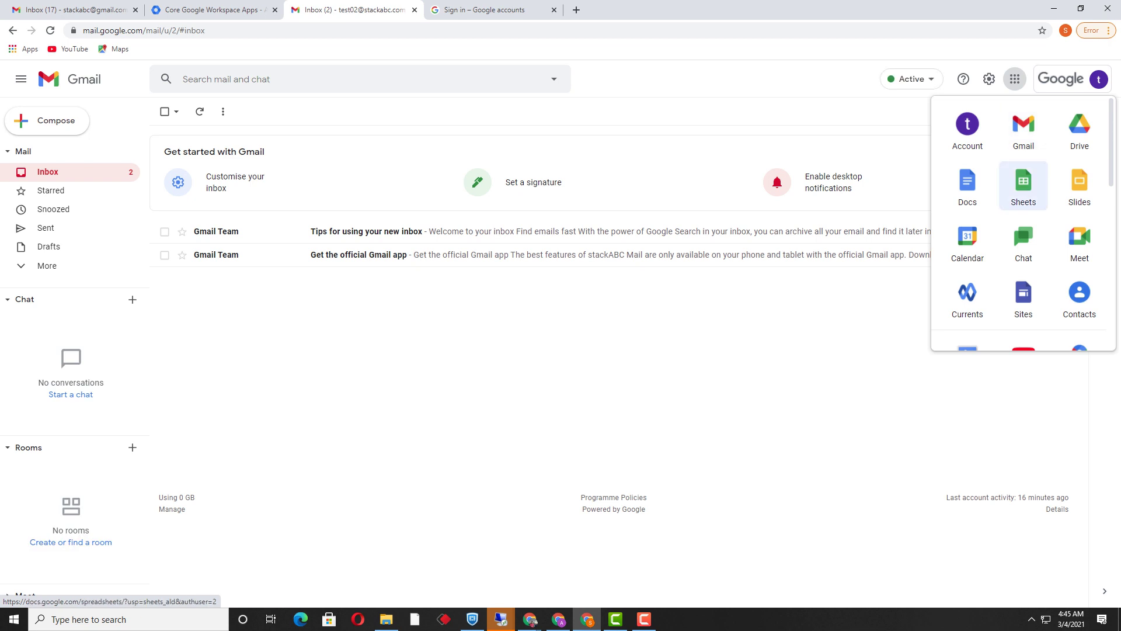
left_click(1015, 79)
left_click(1014, 79)
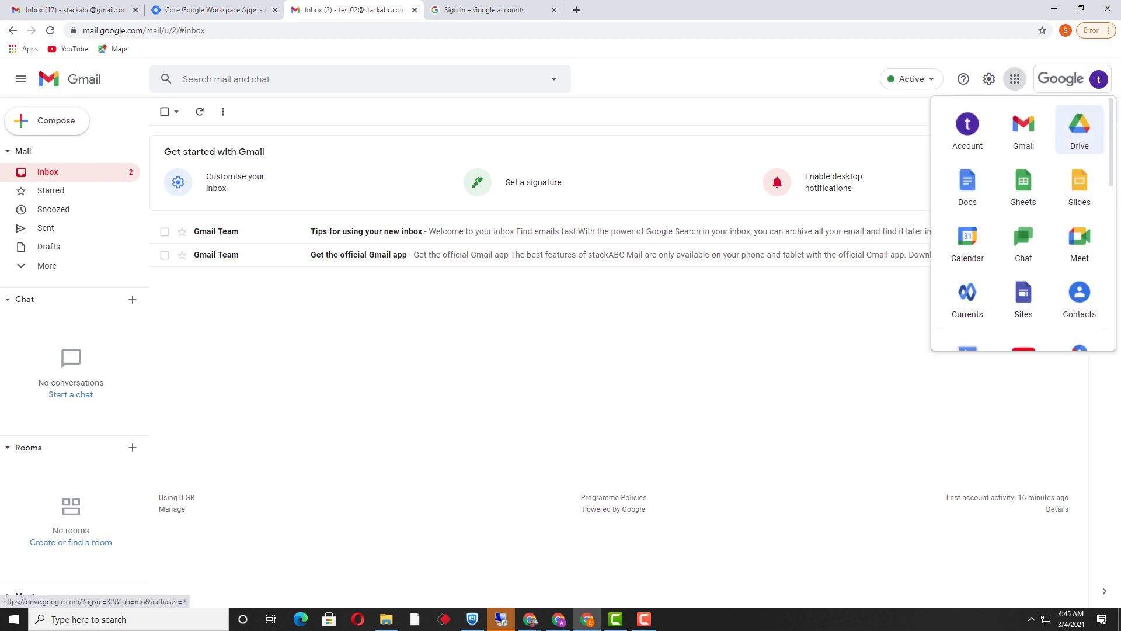
left_click(1015, 79)
left_click(1014, 79)
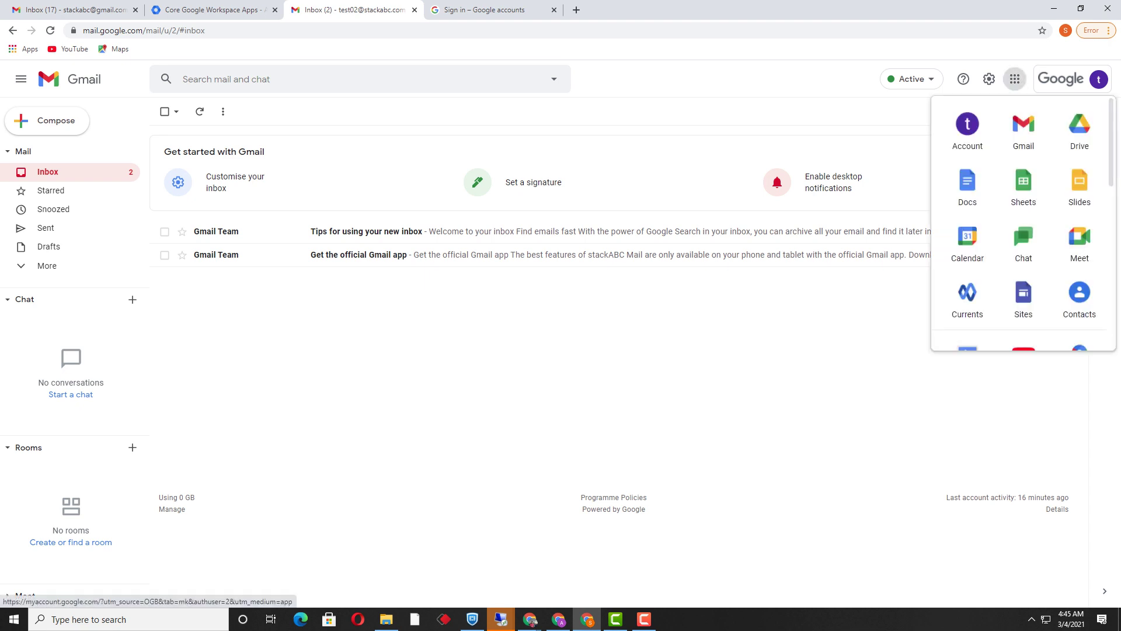
Step: Open Google Drive for the test 02 account and create a new blank Google Docs document
left_click(1078, 126)
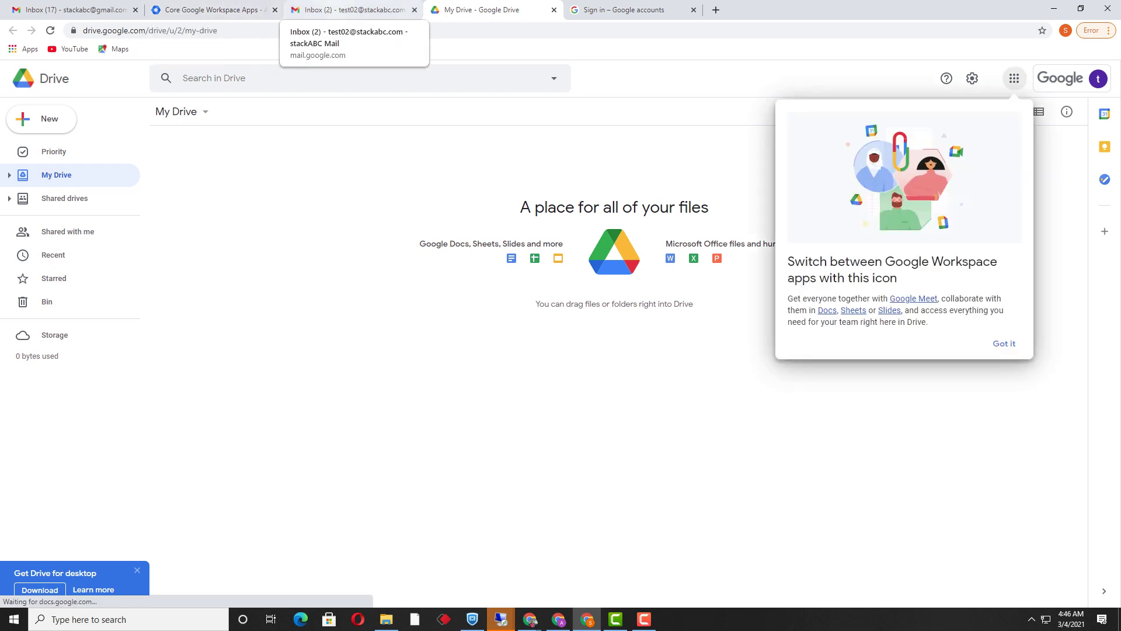
left_click(353, 10)
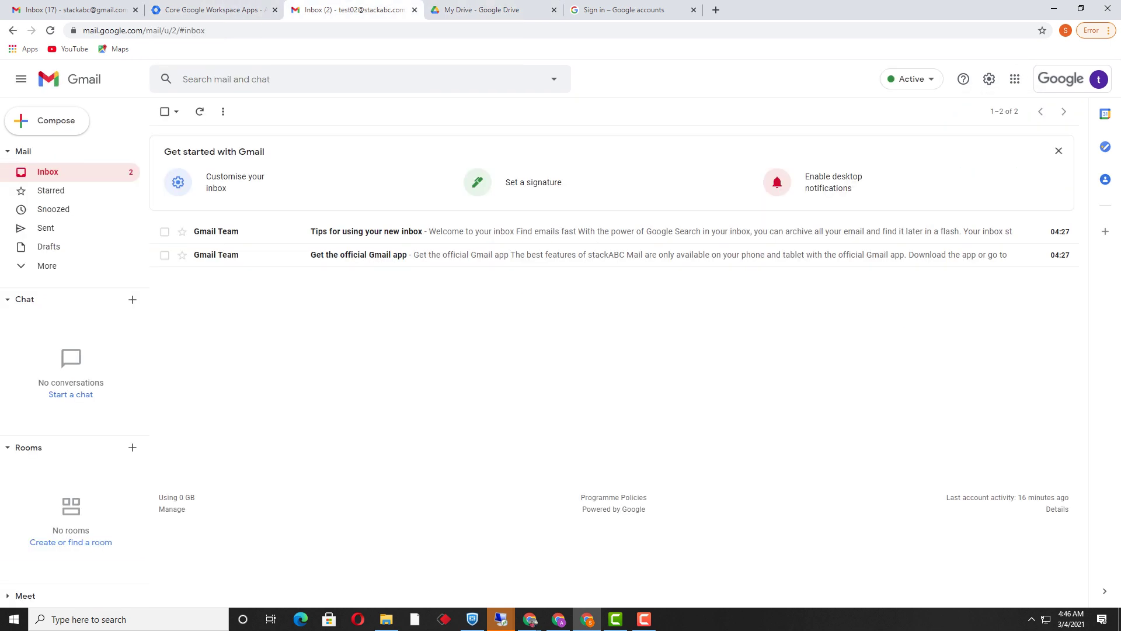
left_click(493, 10)
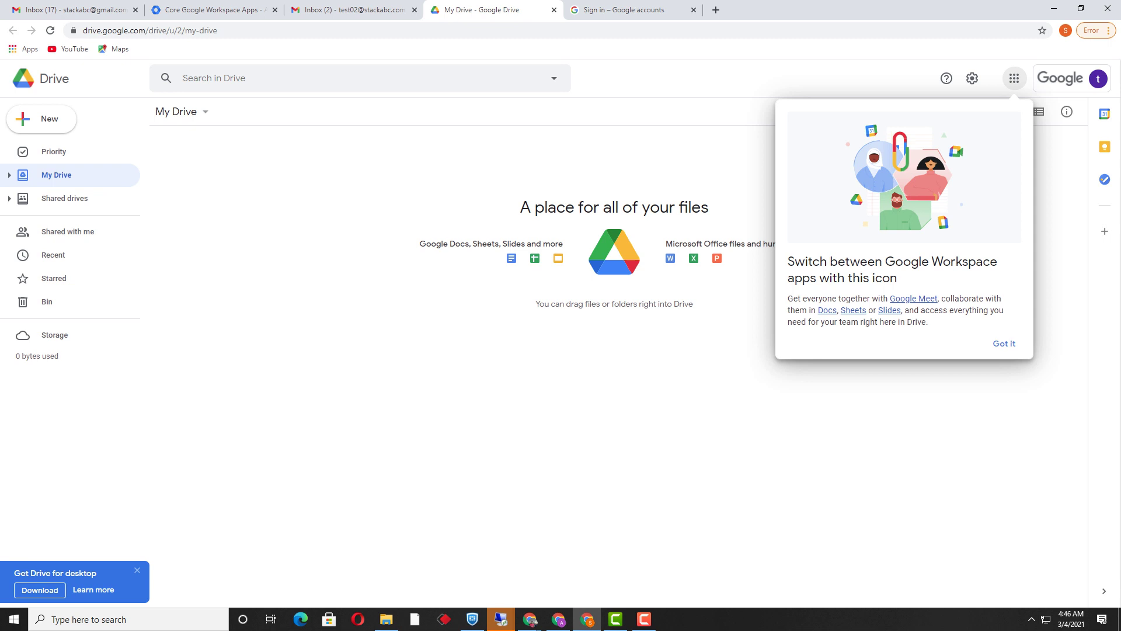
left_click(41, 118)
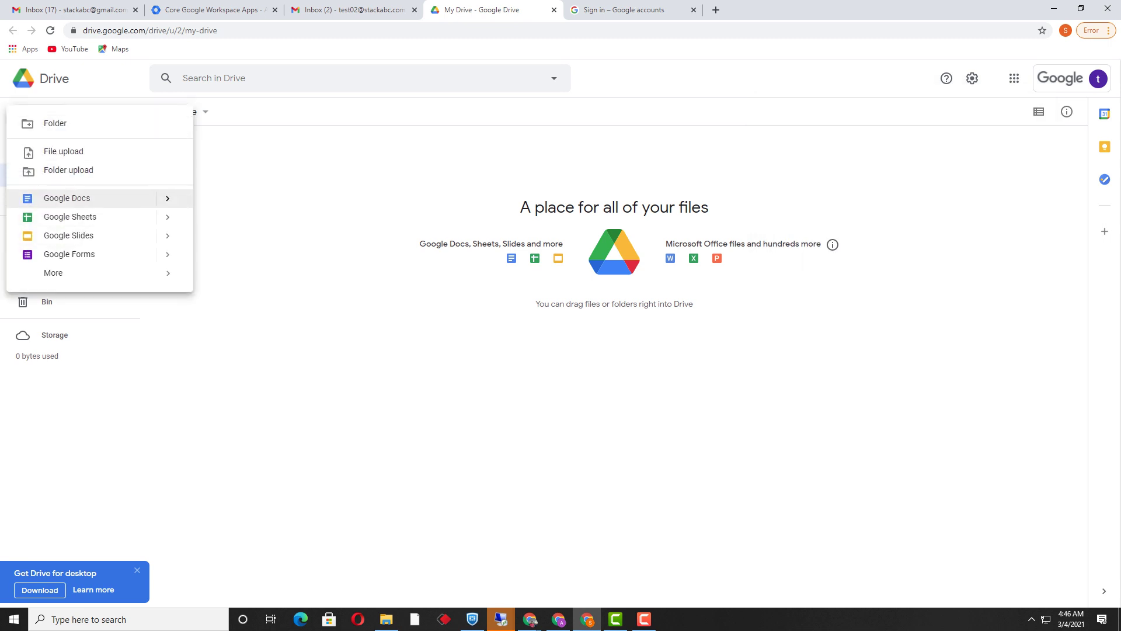
left_click(67, 198)
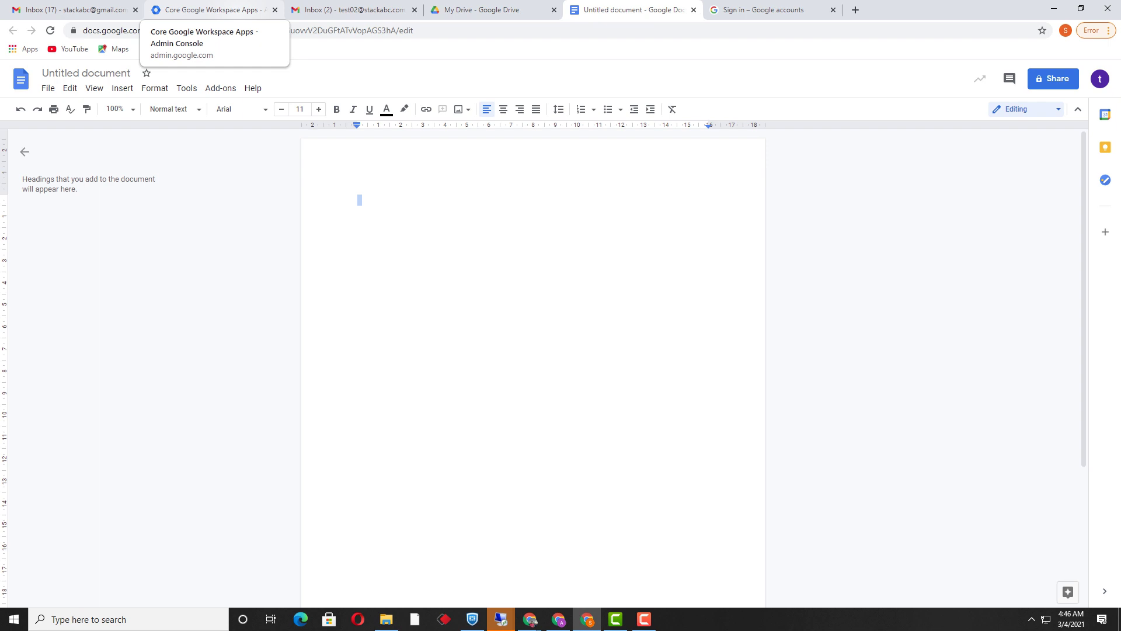
Step: Return to the Admin console and review the status of the Google Workspace services for Sales_Users
left_click(210, 9)
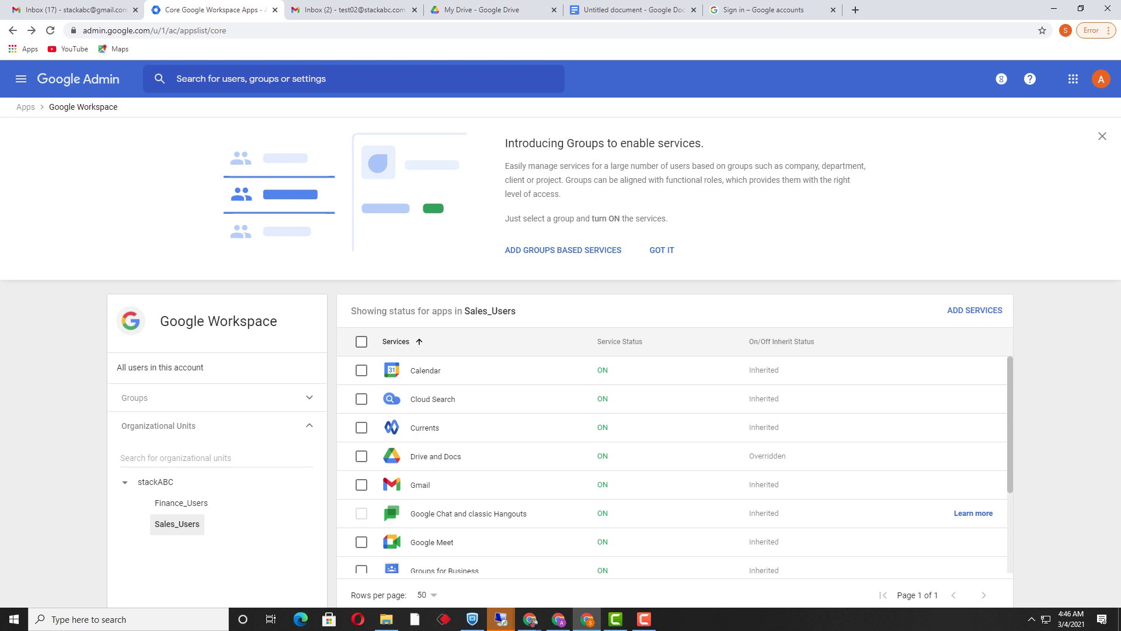
scroll(674, 464, "down", 2)
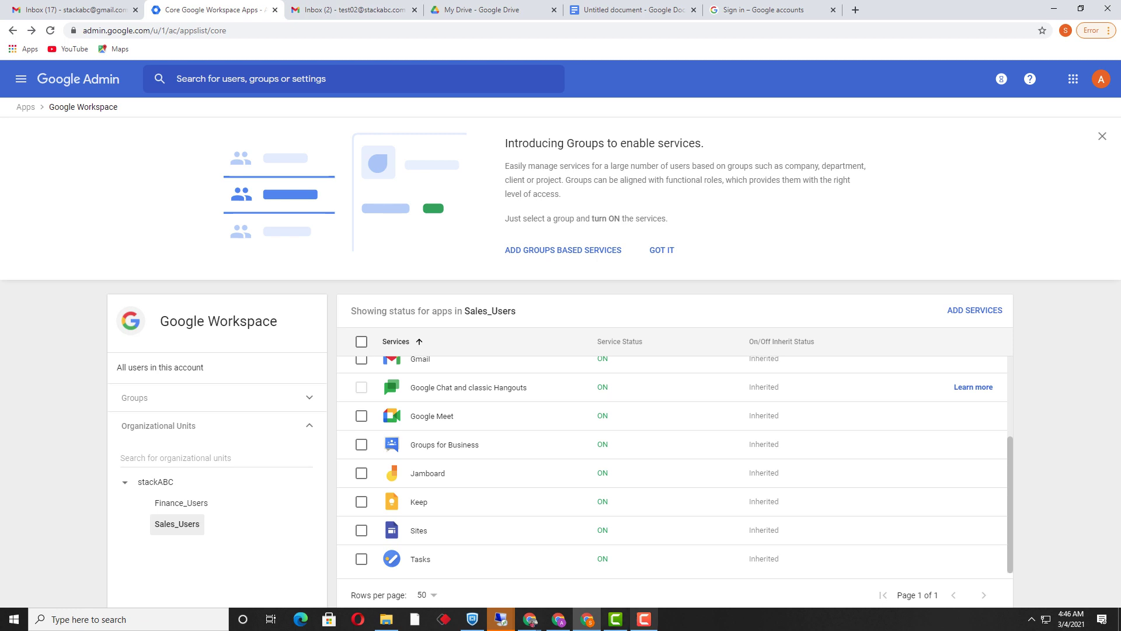